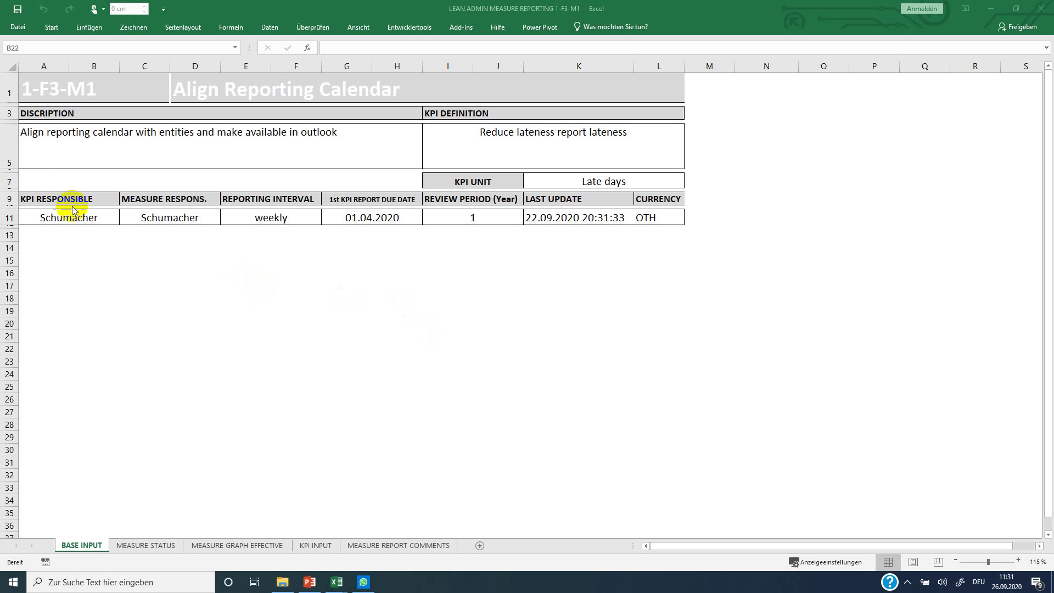
Review the measure's ID, name, description, responsible persons and the available reporting intervals on the BASE INPUT sheet
left_click(39, 86)
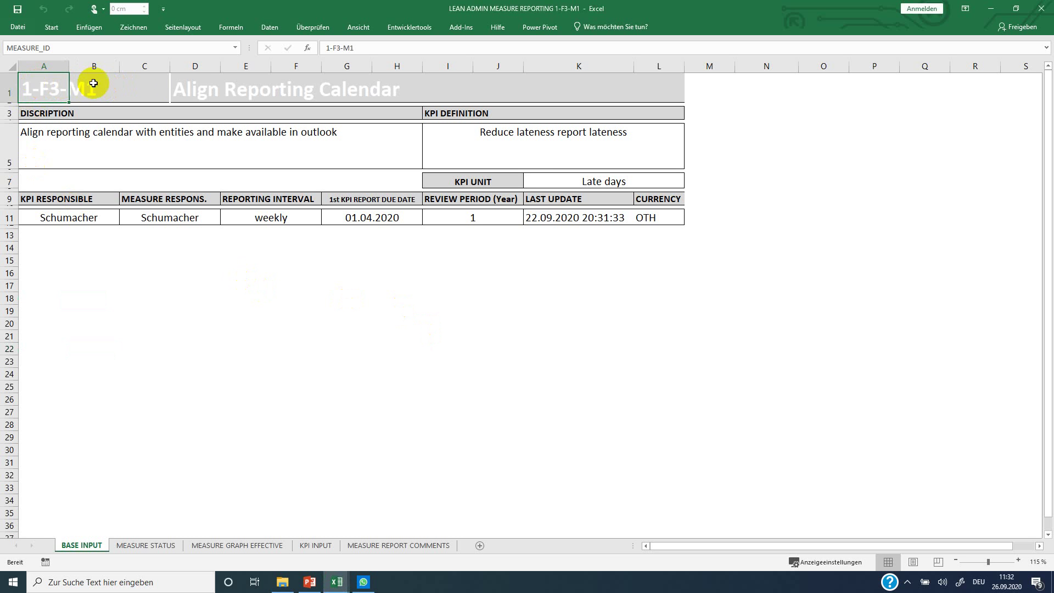
left_click(194, 86)
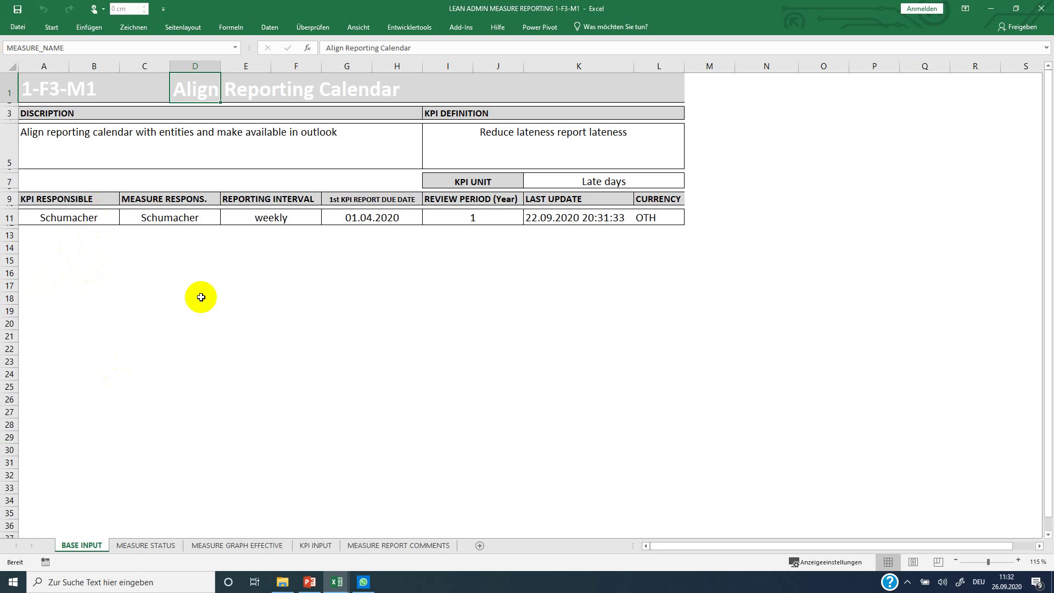
left_click(33, 157)
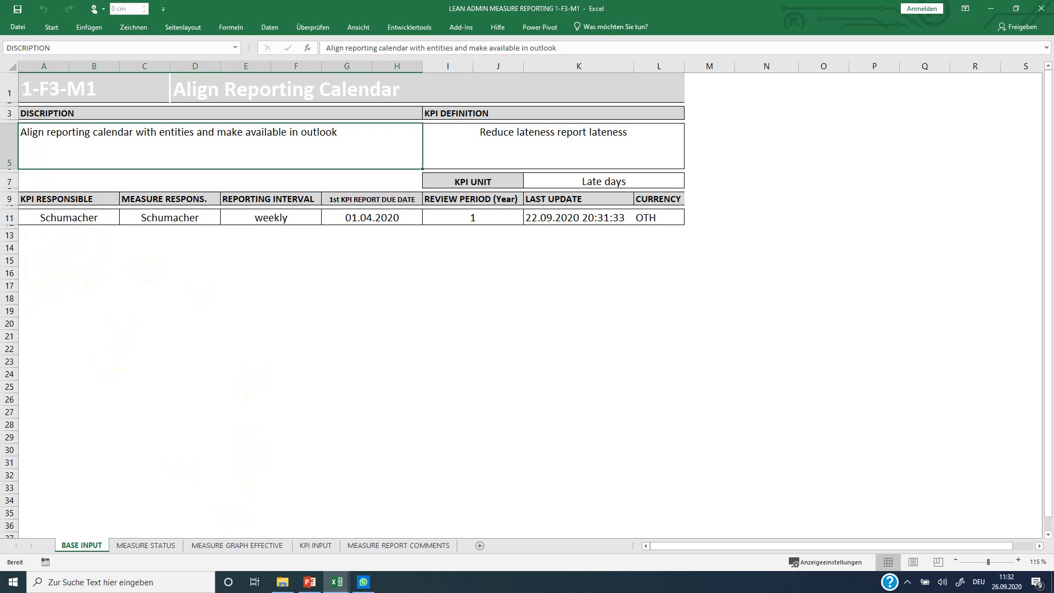
left_click(66, 217)
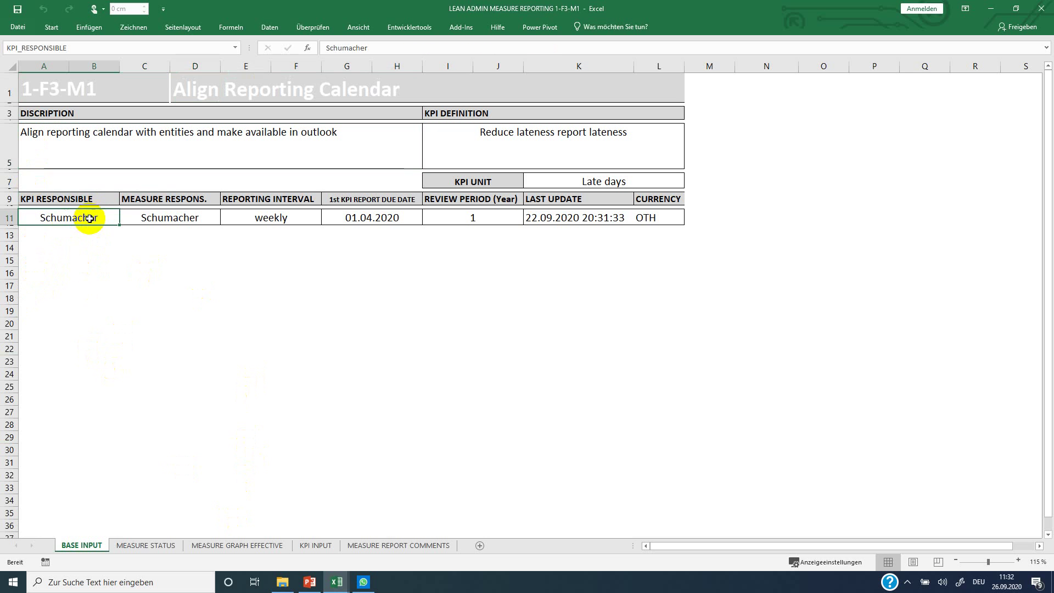
left_click(137, 223)
left_click(241, 218)
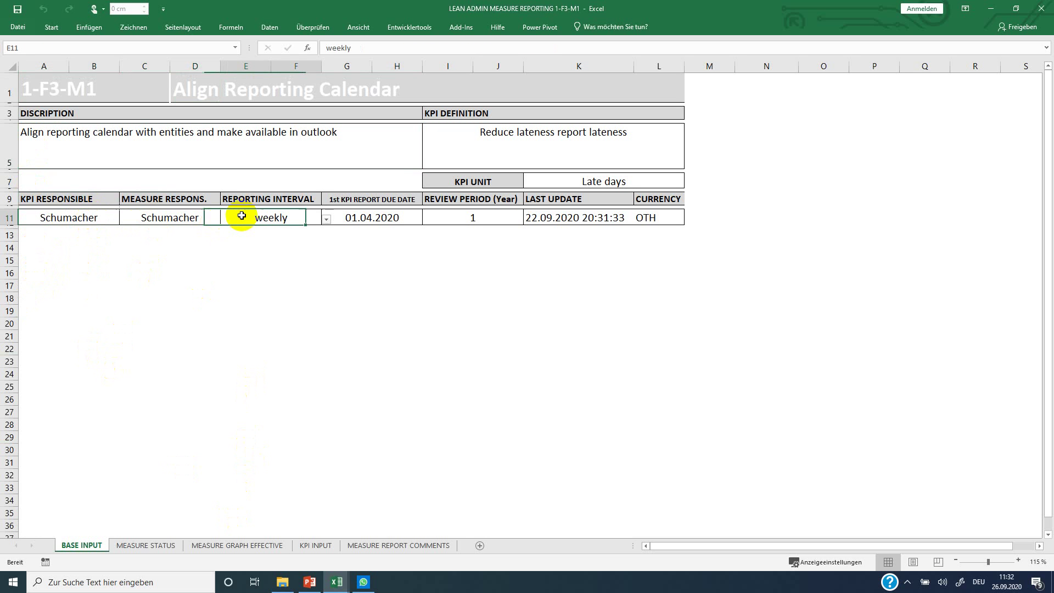
left_click(327, 221)
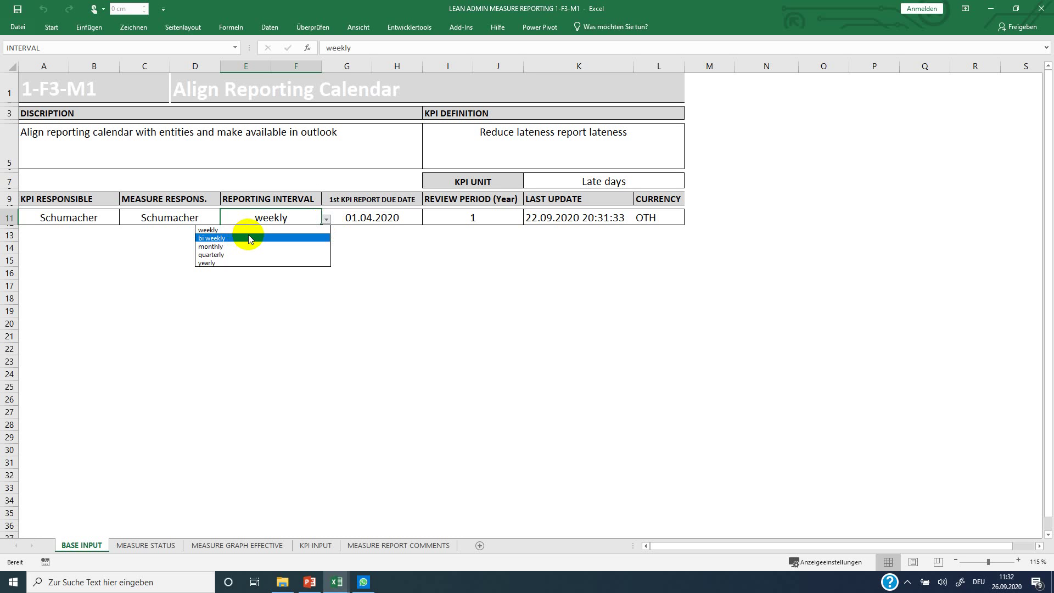
Inspect the first KPI report due date, review period choices, last update formula and currency choices on the BASE INPUT sheet
left_click(382, 217)
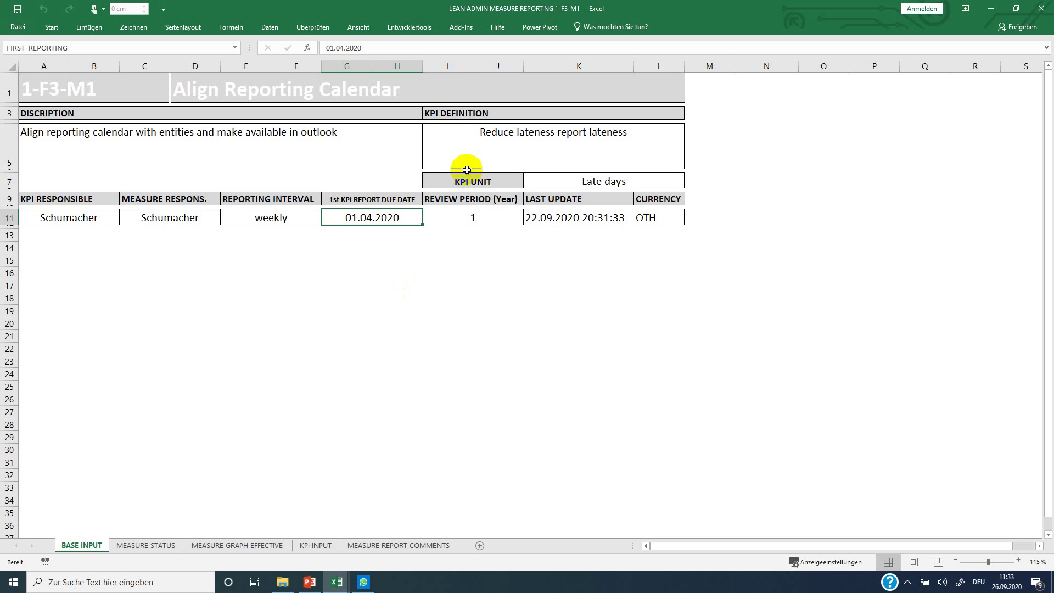
left_click(483, 218)
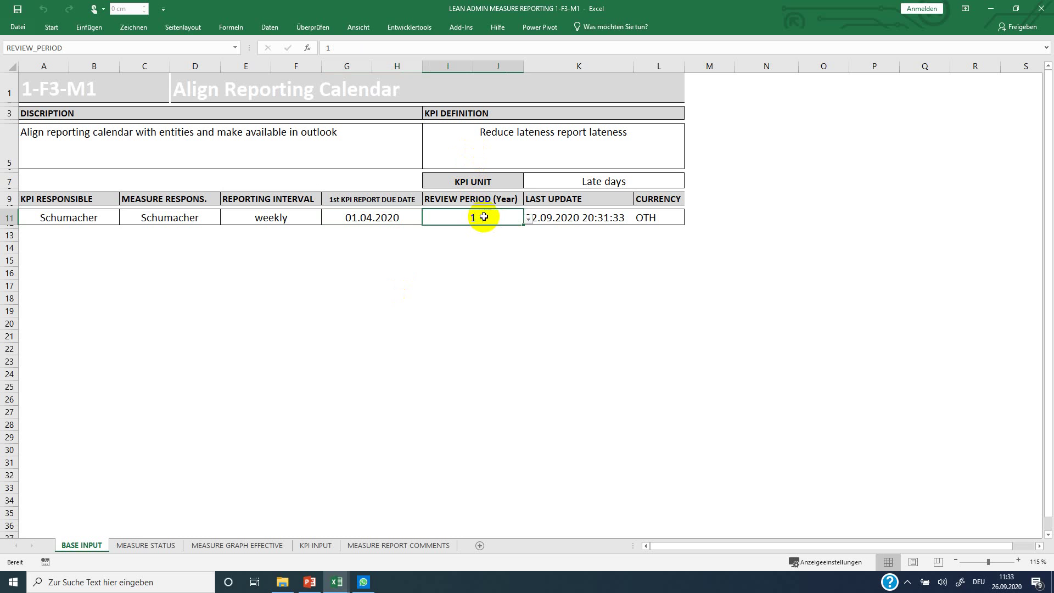
left_click(529, 219)
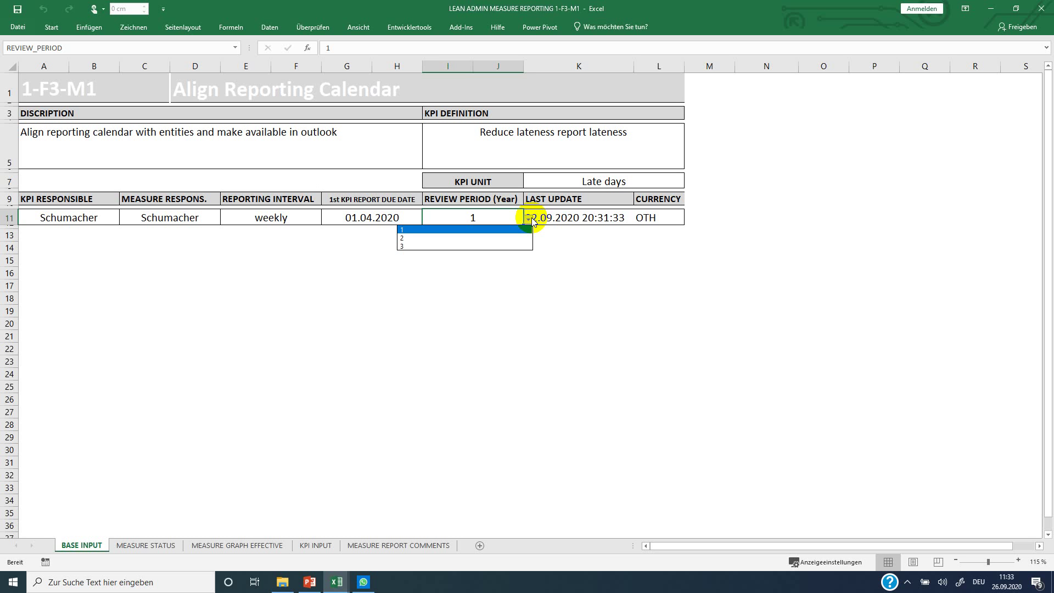
left_click(549, 217)
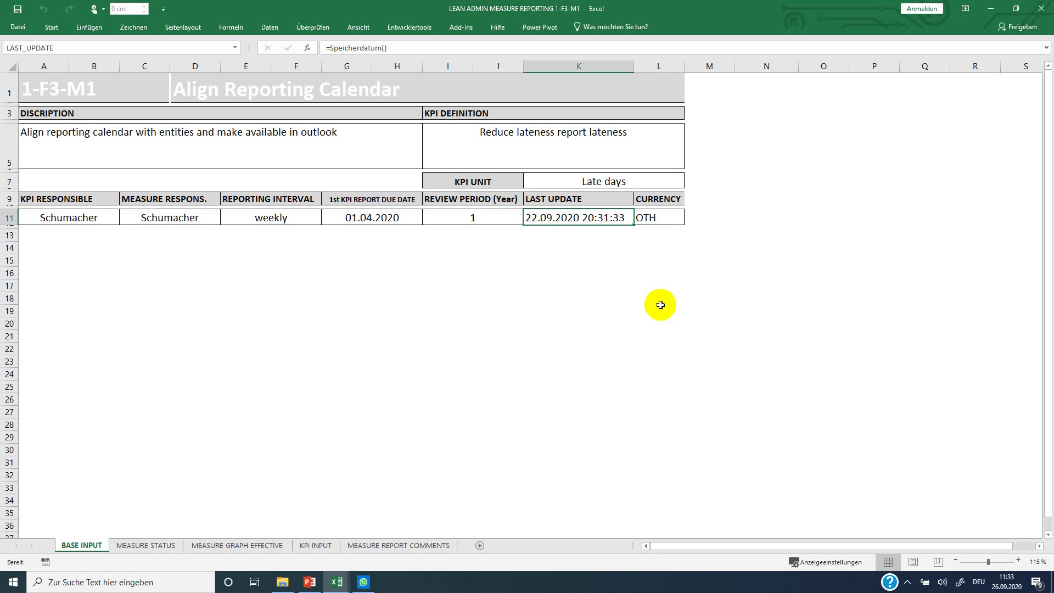
left_click(573, 222)
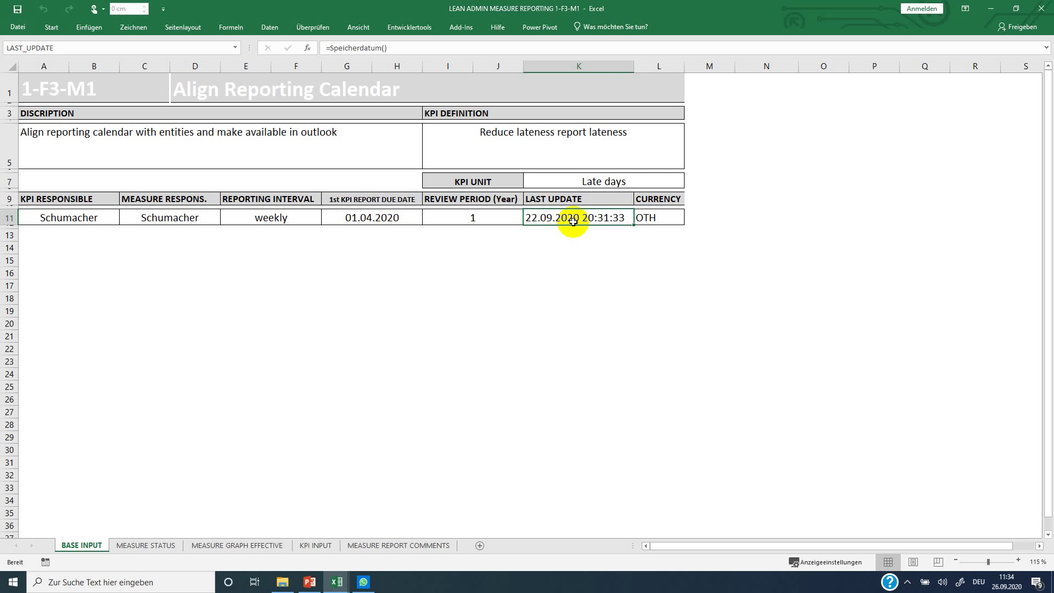
left_click(664, 217)
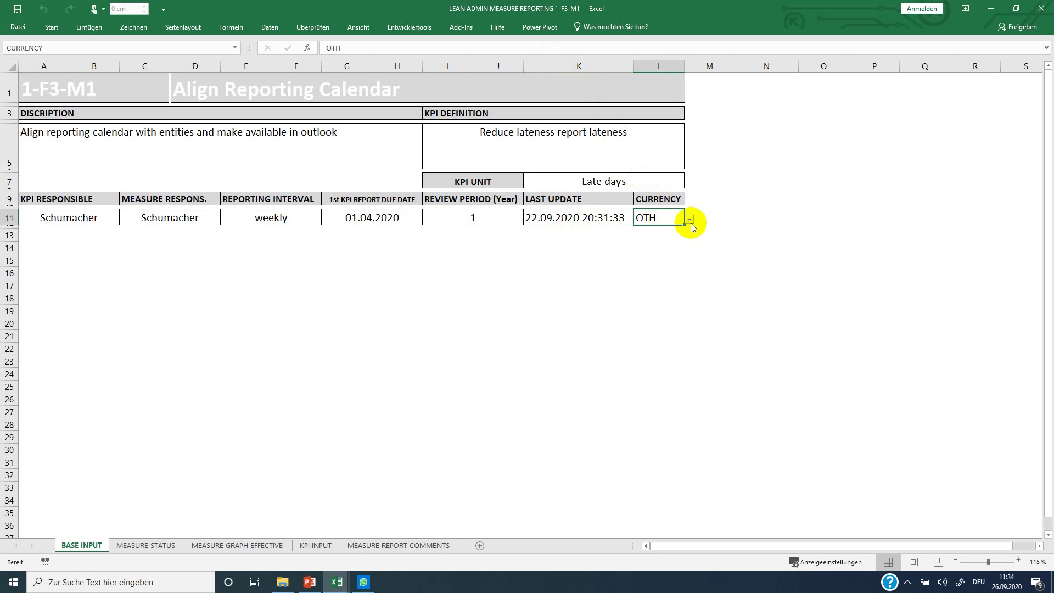
left_click(690, 221)
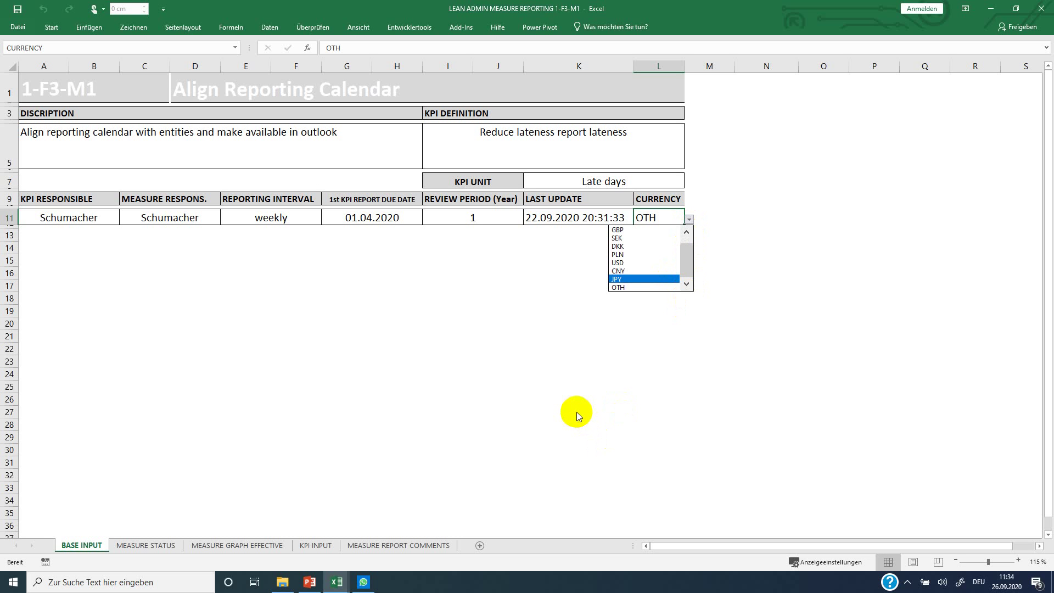
left_click(576, 411)
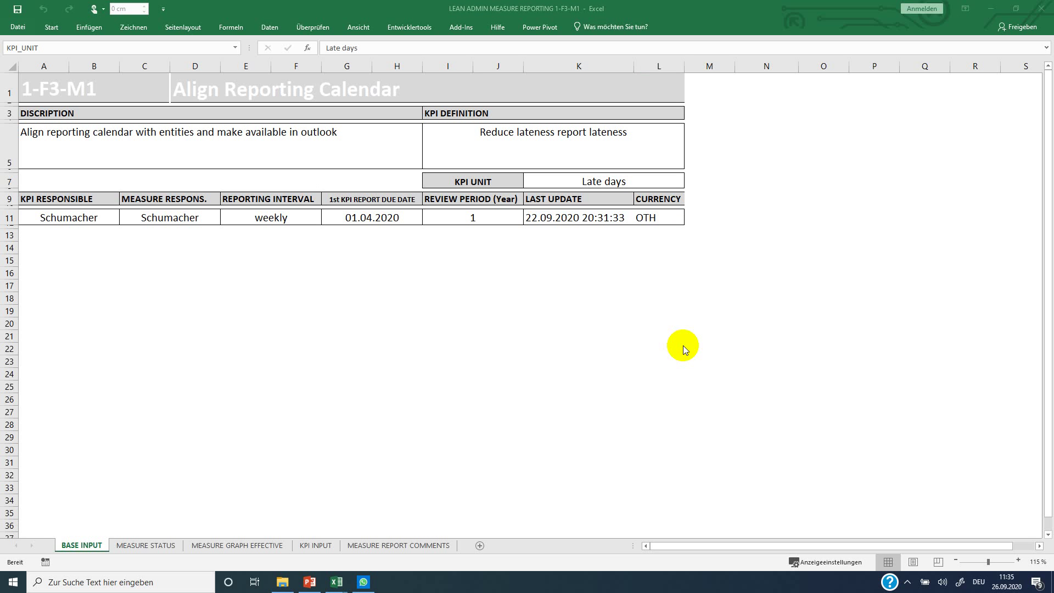
left_click(372, 217)
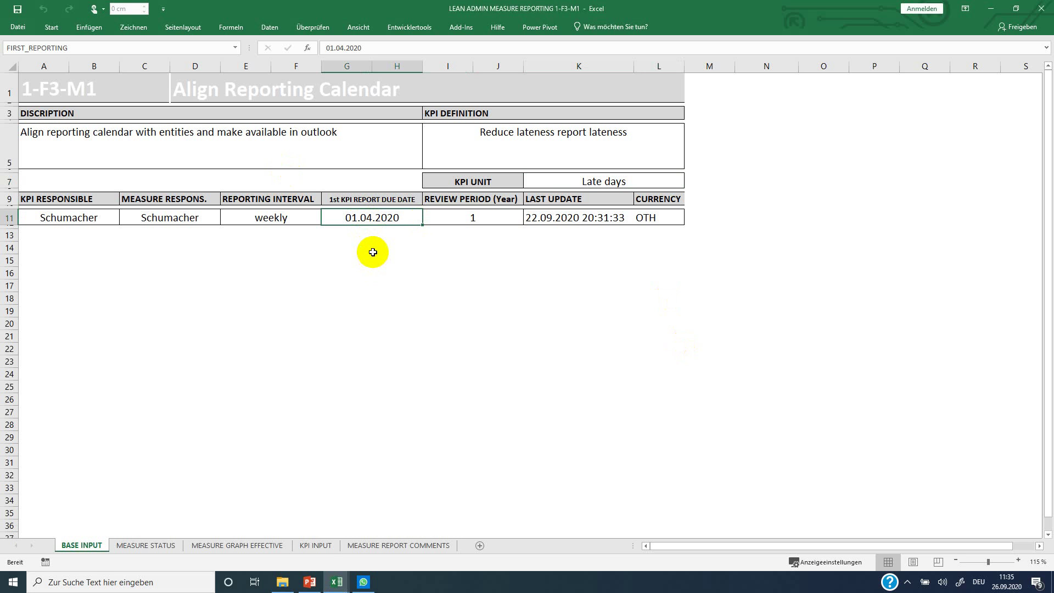
Examine the KPI benchmark and KPI actual input columns in the KPI INPUT table
left_click(317, 546)
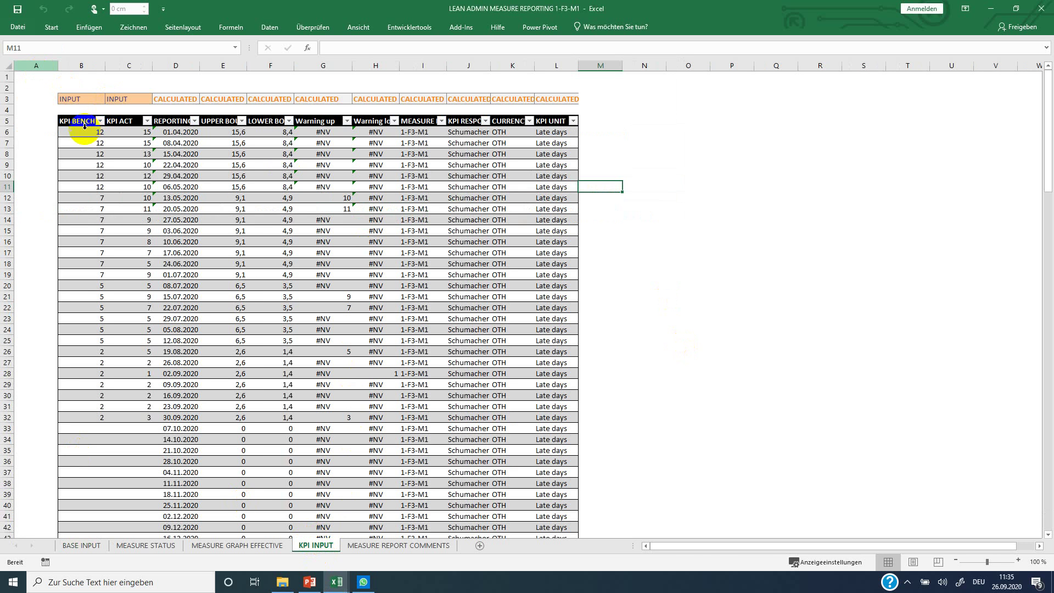
left_click_drag(81, 133, 65, 417)
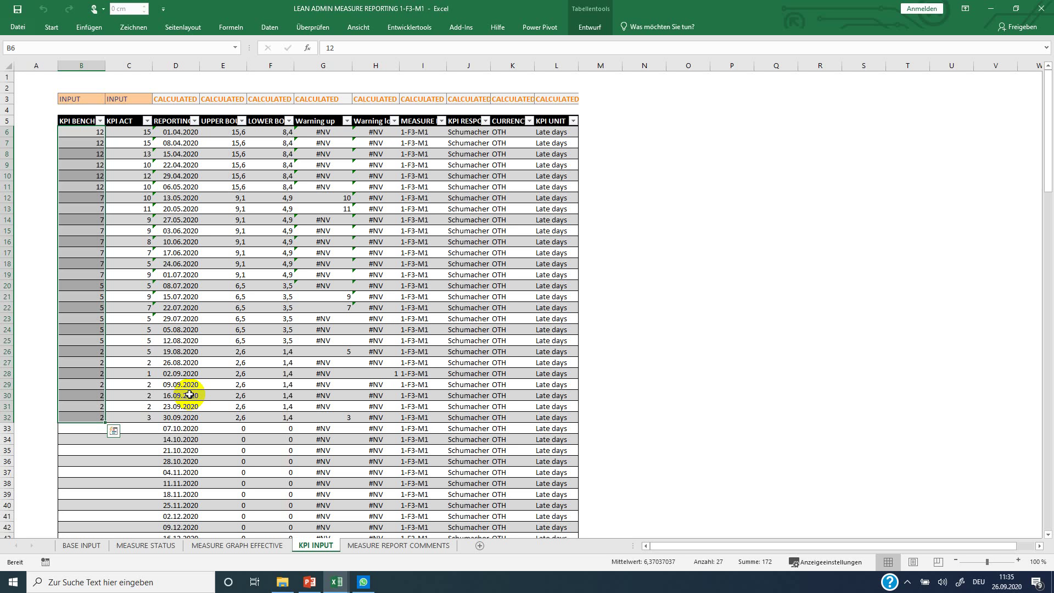
key("Escape")
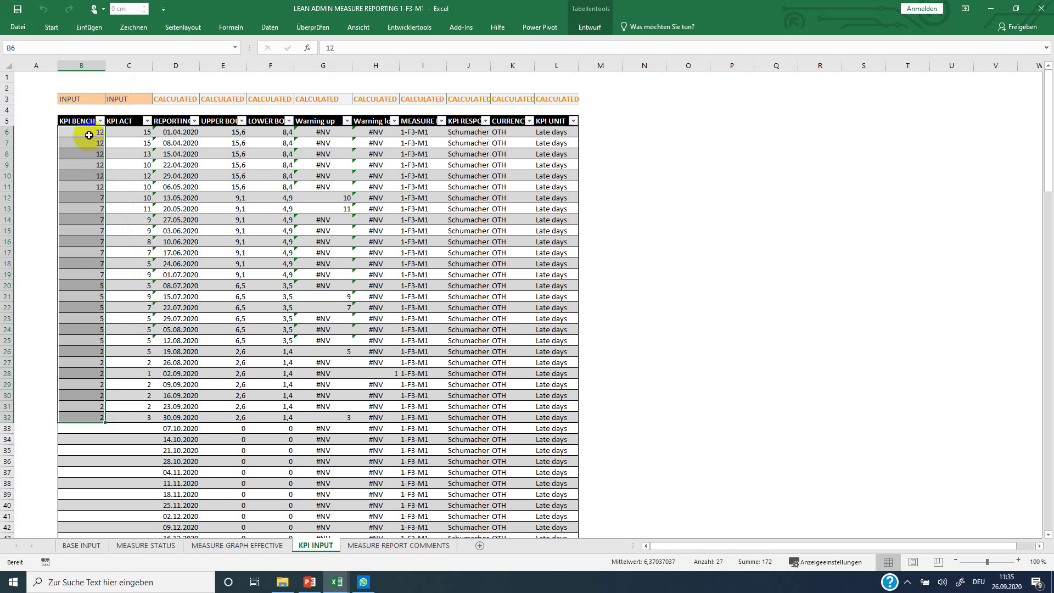
left_click_drag(89, 135, 104, 420)
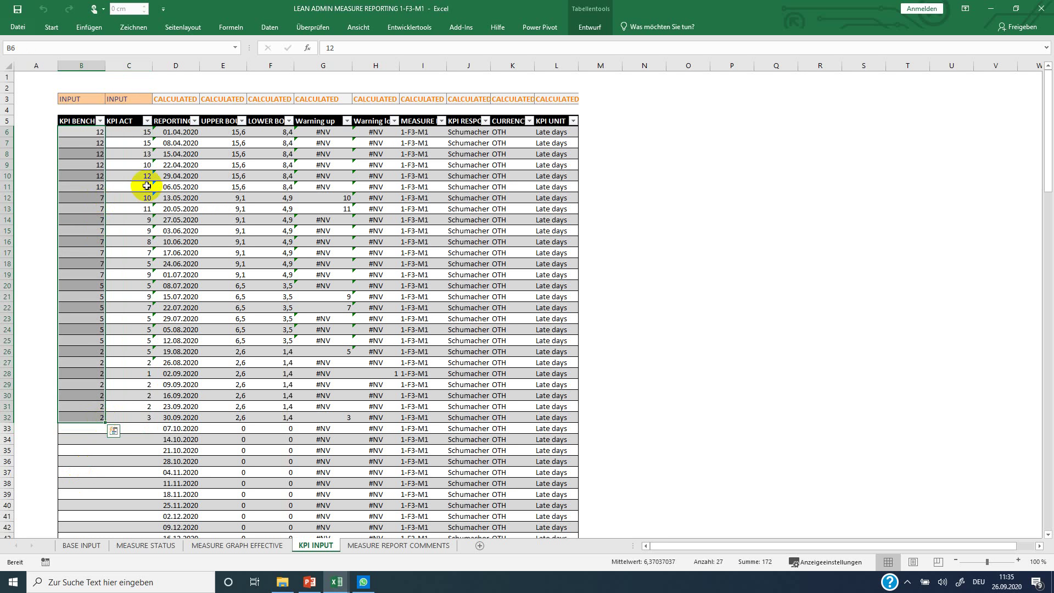
left_click(128, 133)
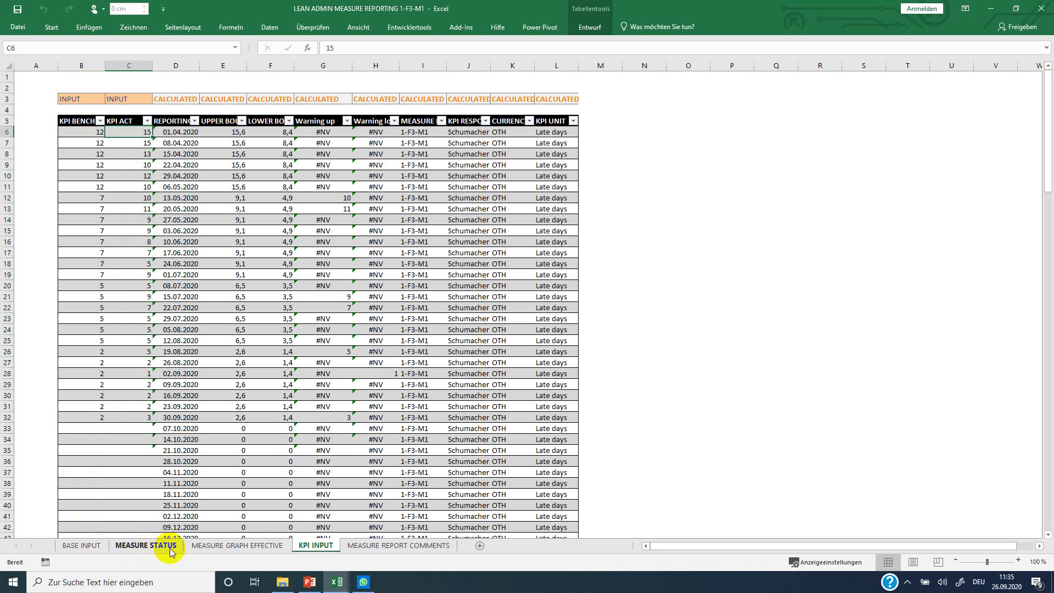
View the MEASURE GRAPH EFFECTIVE chart and trace the first reporting date in KPI INPUT back to the BASE INPUT due date
left_click(152, 547)
left_click(199, 545)
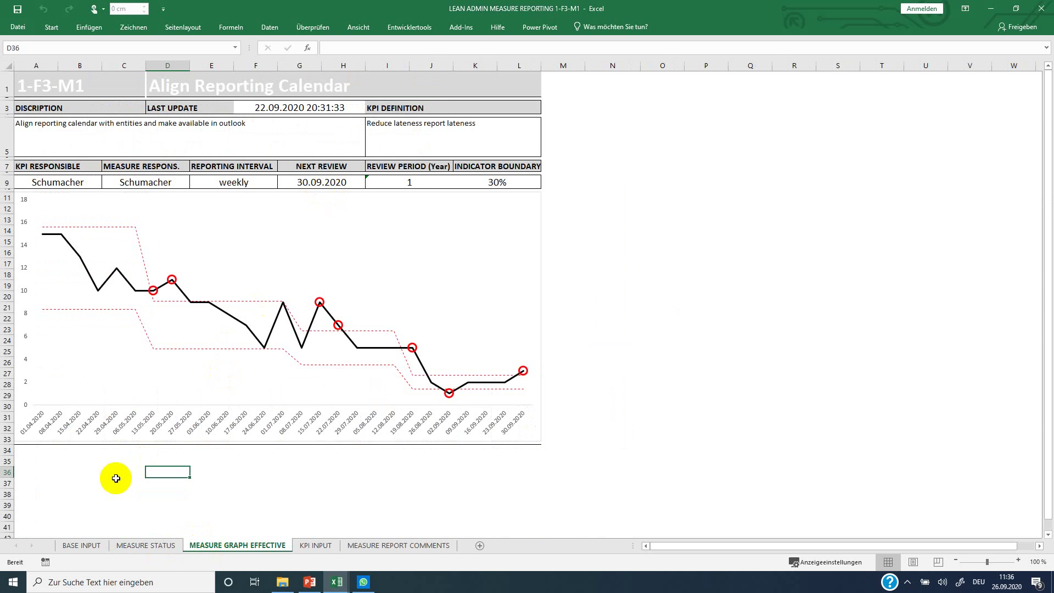
left_click(81, 545)
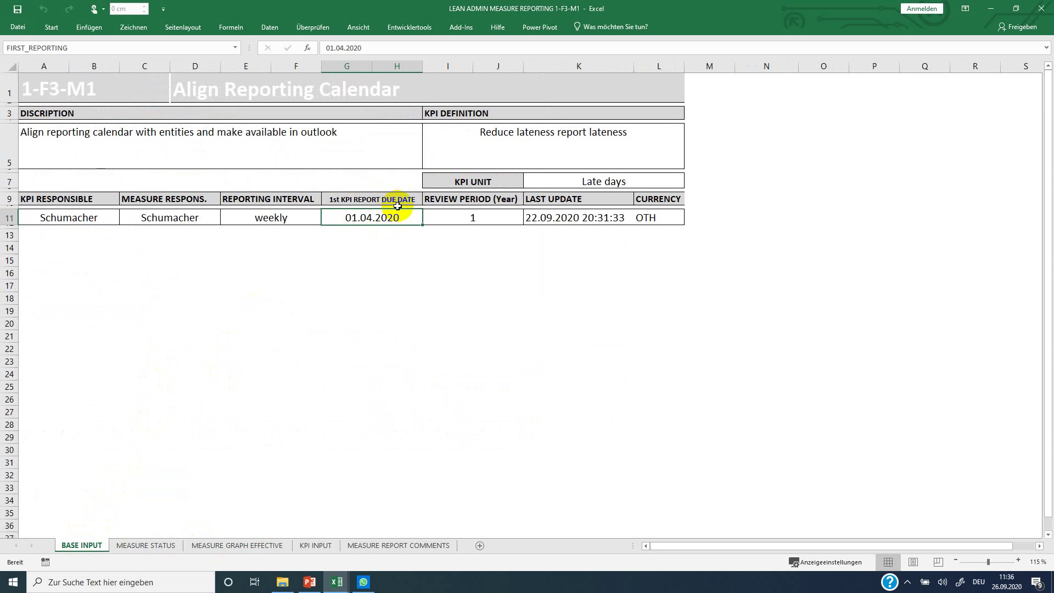
left_click(313, 545)
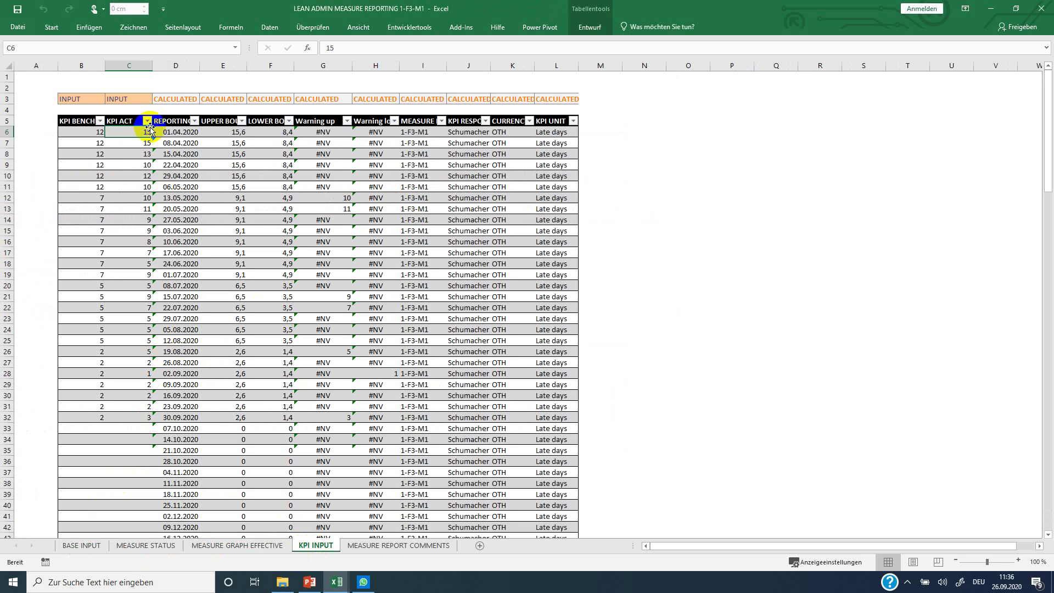
left_click(173, 131)
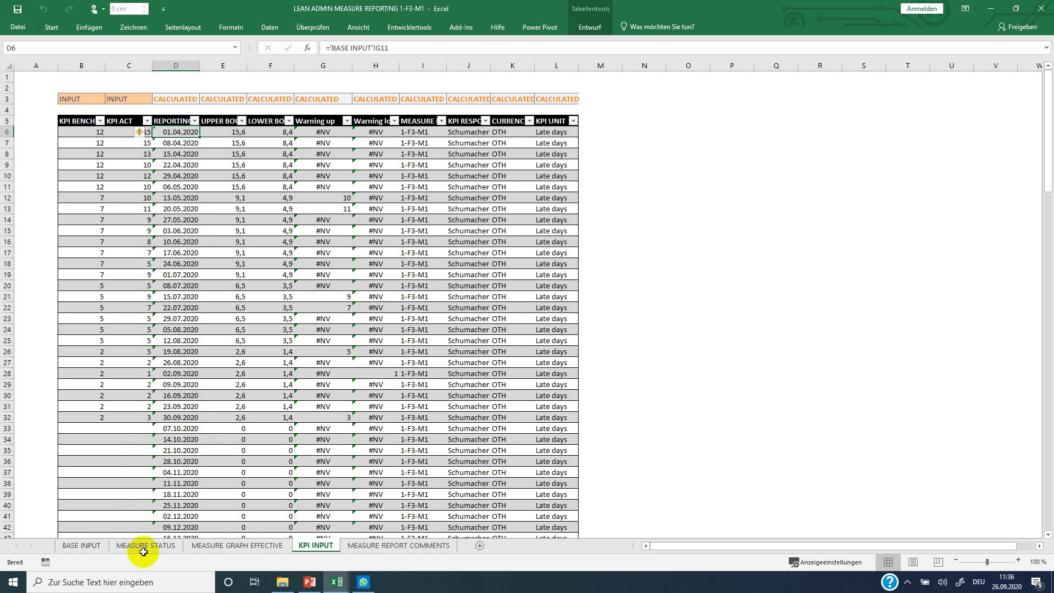
Check the reporting interval choices on BASE INPUT that drive the reporting dates, keeping the weekly interval
left_click(123, 545)
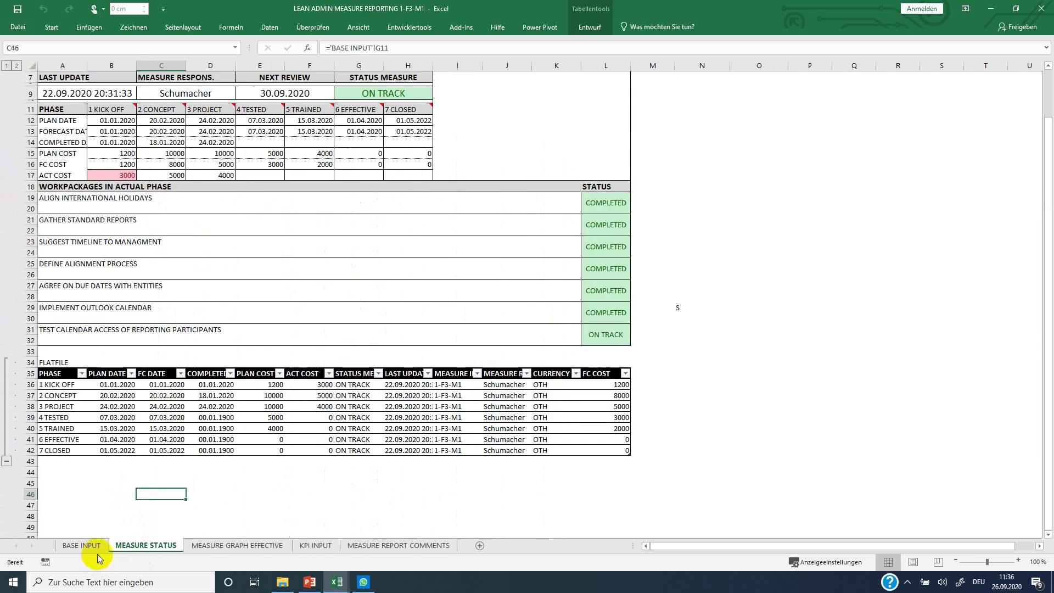
left_click(82, 546)
left_click(310, 220)
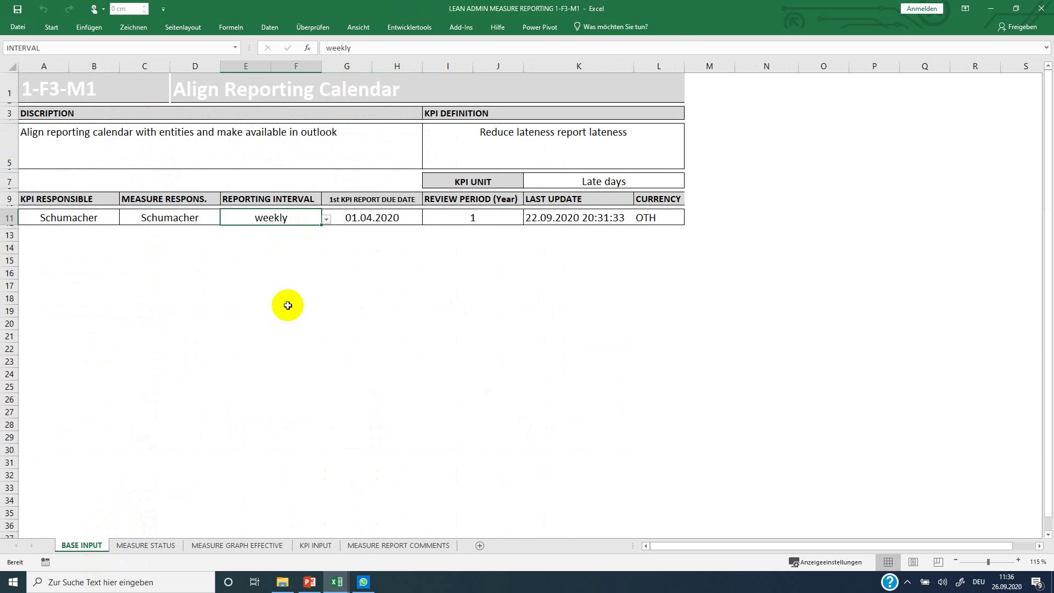
left_click(327, 219)
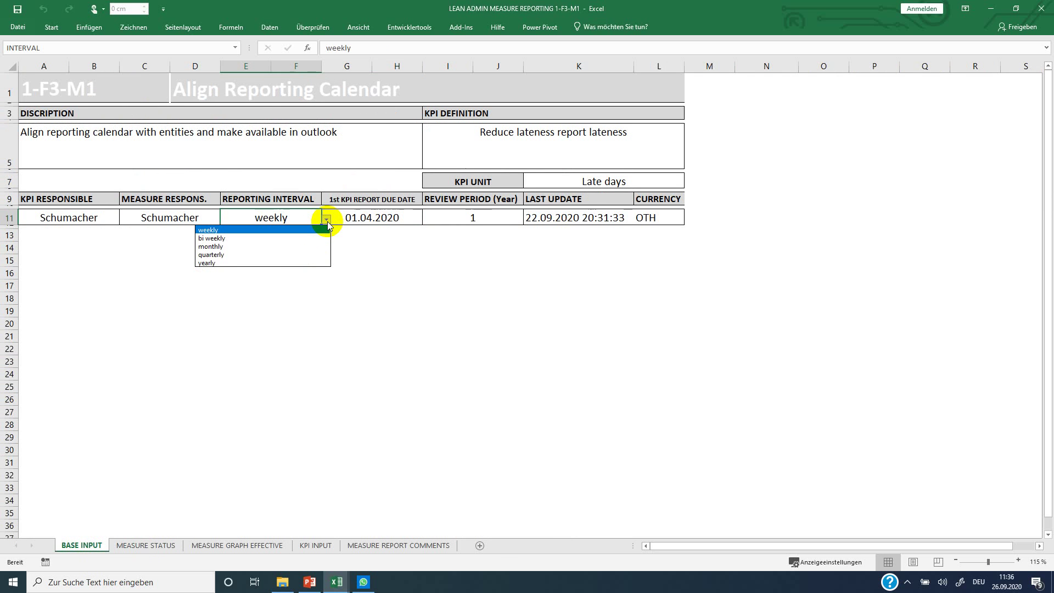
left_click(307, 231)
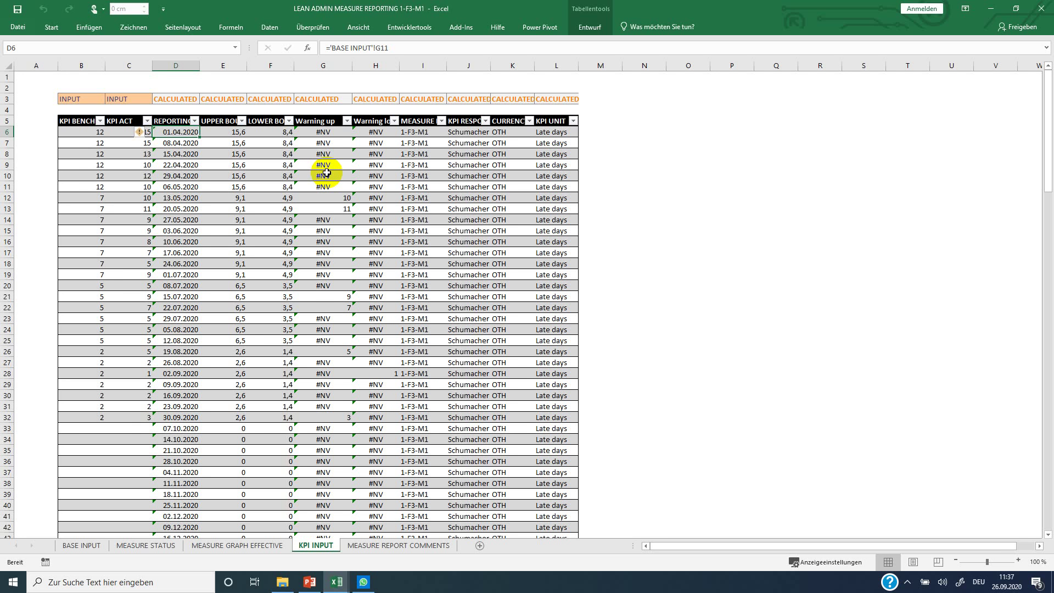
Set the indicator boundary to 10% on the MEASURE GRAPH EFFECTIVE sheet and refresh all workbook data
key("ctrl+Page_Up")
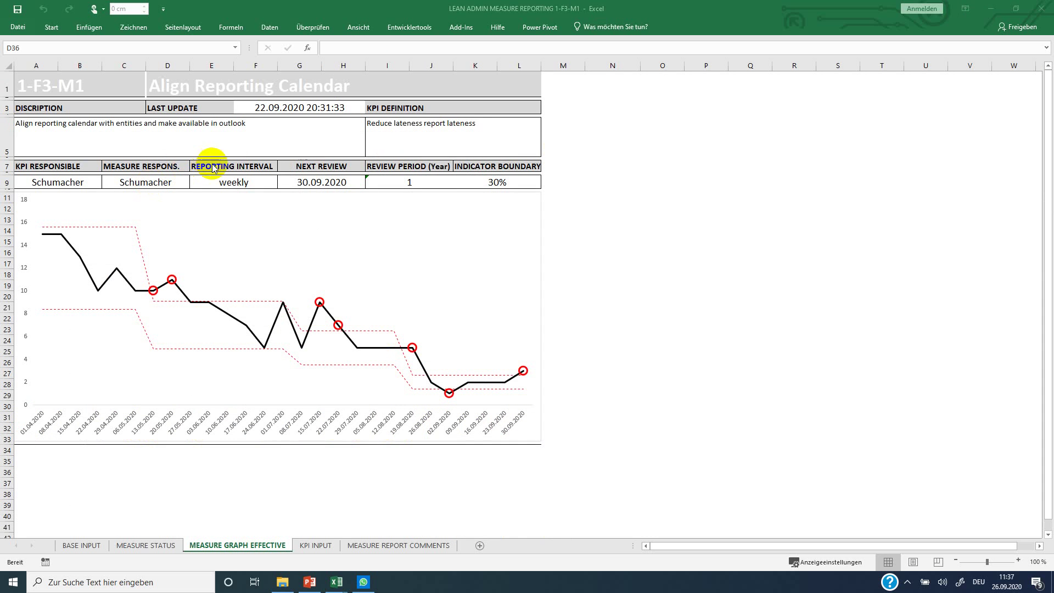
left_click(496, 178)
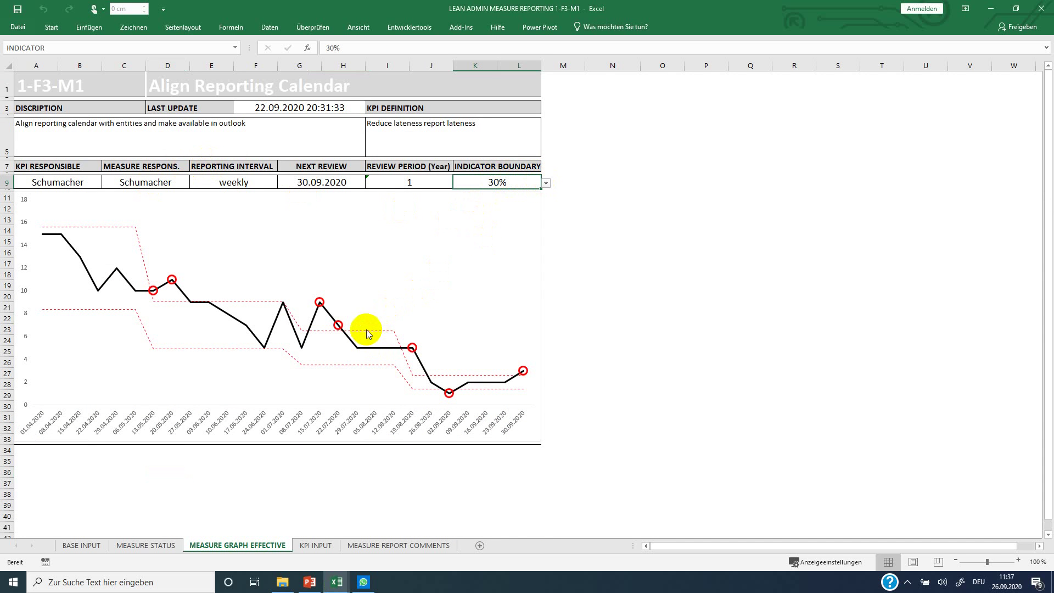
mouse_move(335, 366)
left_click(545, 185)
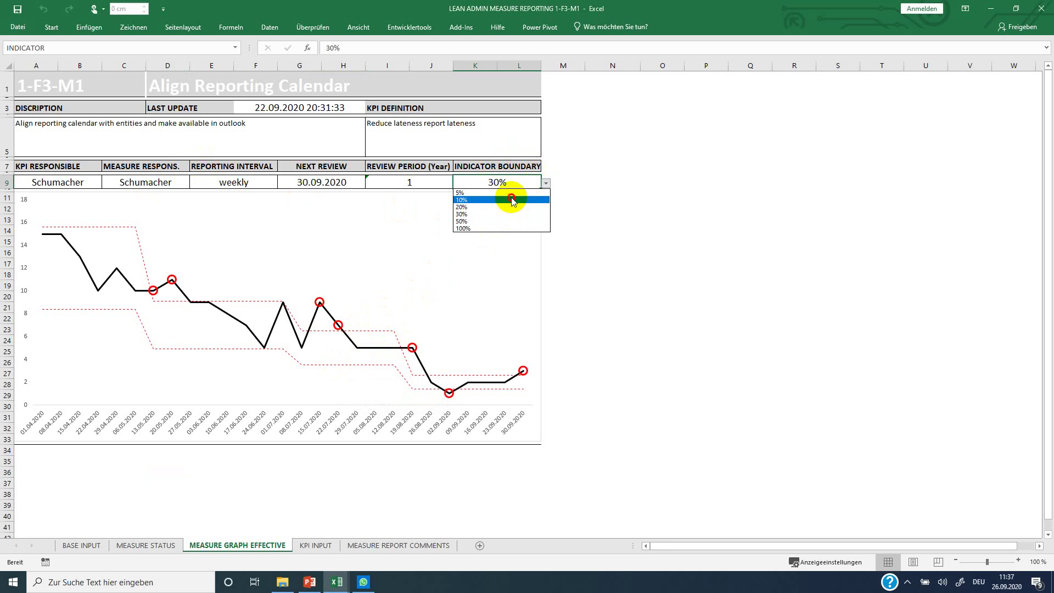
key("Escape")
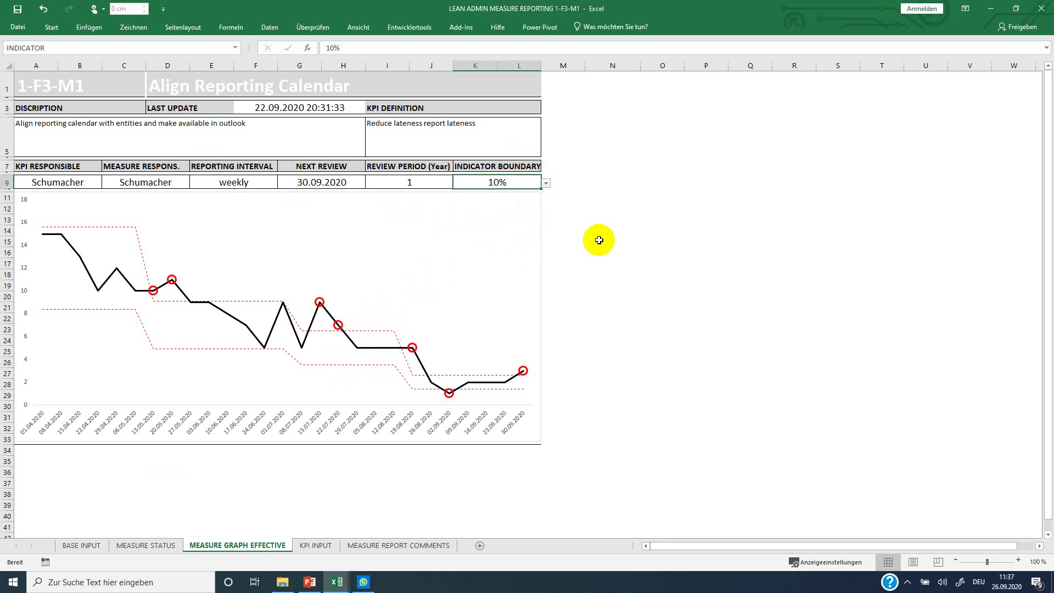
left_click(599, 239)
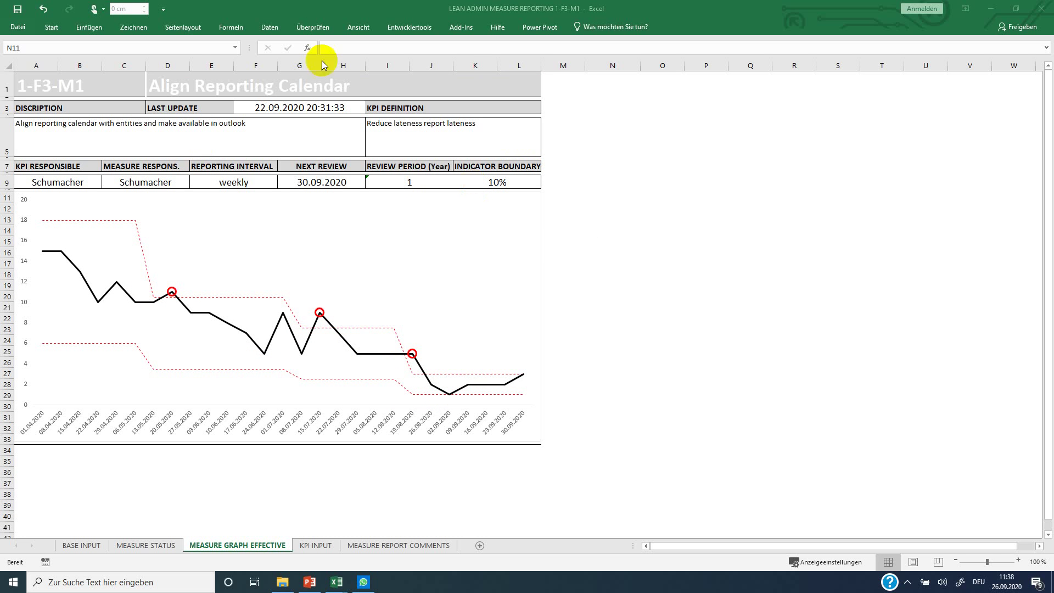
left_click(266, 27)
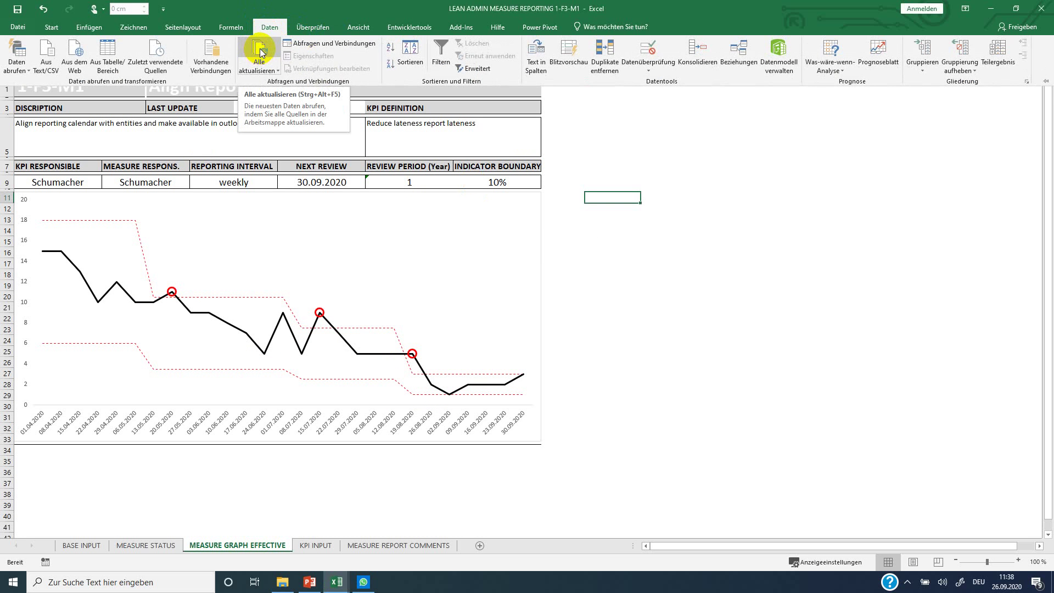
left_click(260, 52)
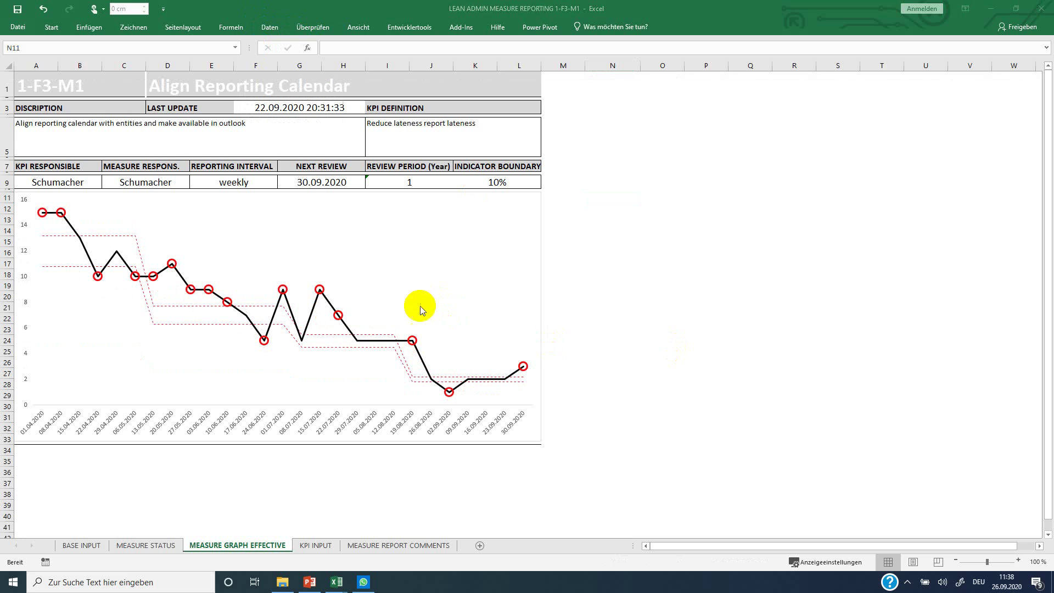
Examine the warning markers and boundary lines along the KPI curve on the MEASURE GRAPH EFFECTIVE chart
mouse_move(60, 238)
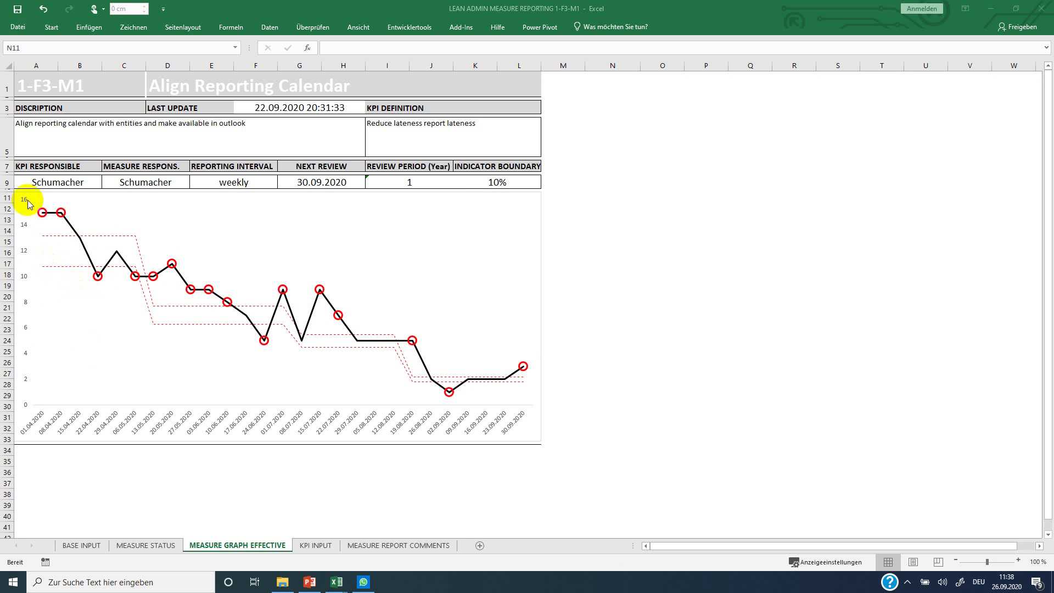
mouse_move(64, 215)
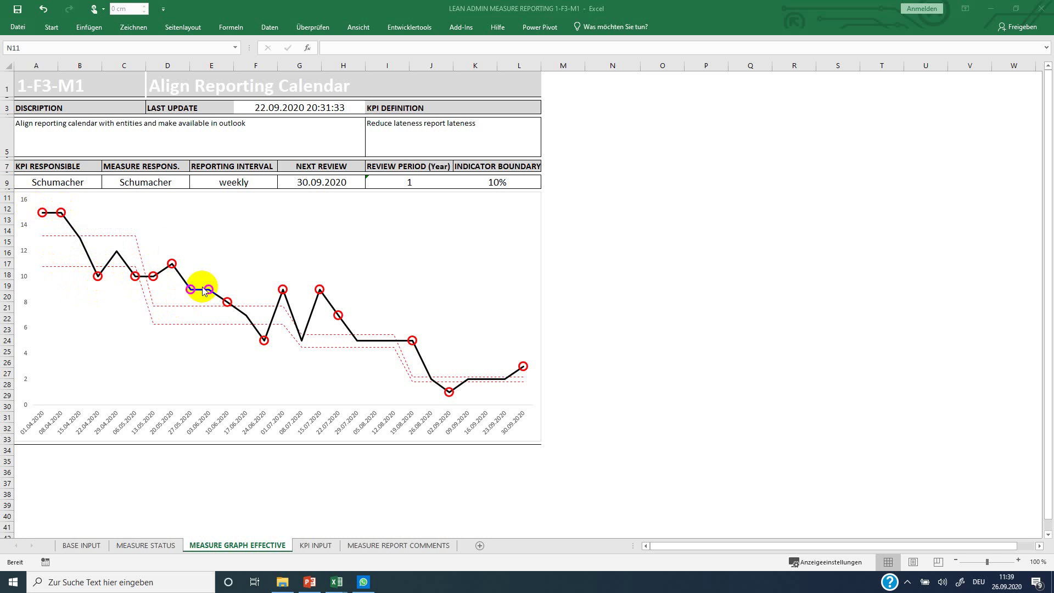
mouse_move(203, 291)
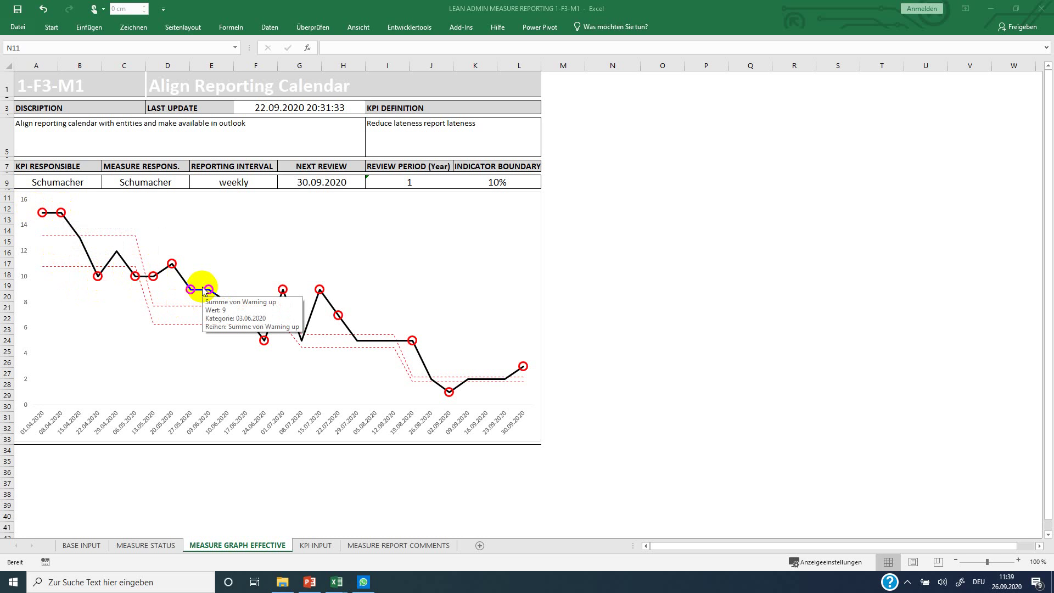
View the dated comments on the MEASURE REPORT COMMENTS sheet and select the comment cell for 04.11.2020
left_click(362, 546)
left_click(362, 546)
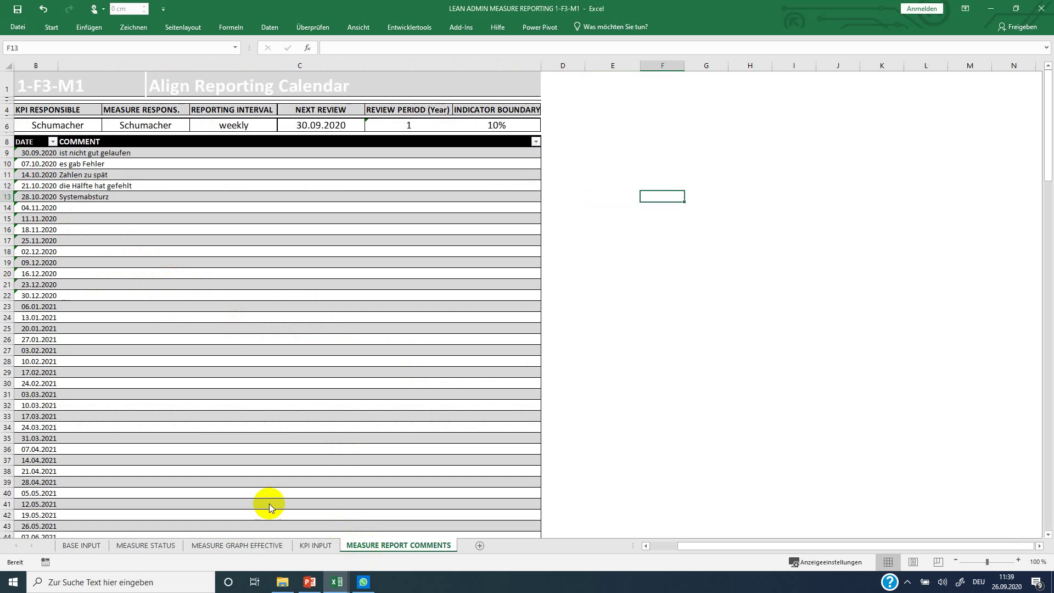
left_click(87, 209)
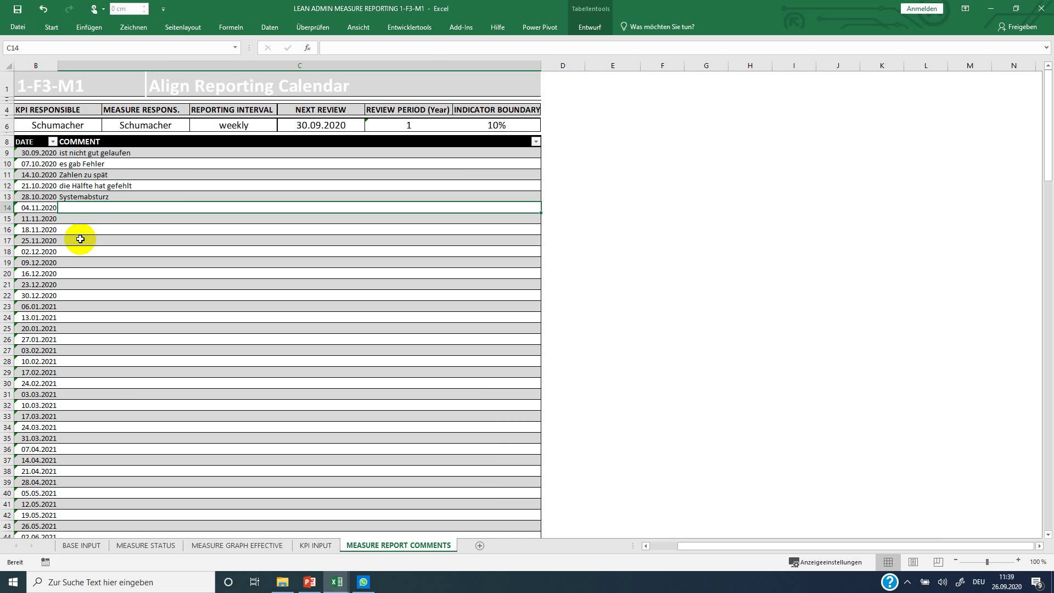
Inspect the measure ID in the MEASURE STATUS header and trace it back to its source on the BASE INPUT sheet
key("ctrl+Page_Up")
key("ctrl+Page_Up")
key("ctrl+Page_Up")
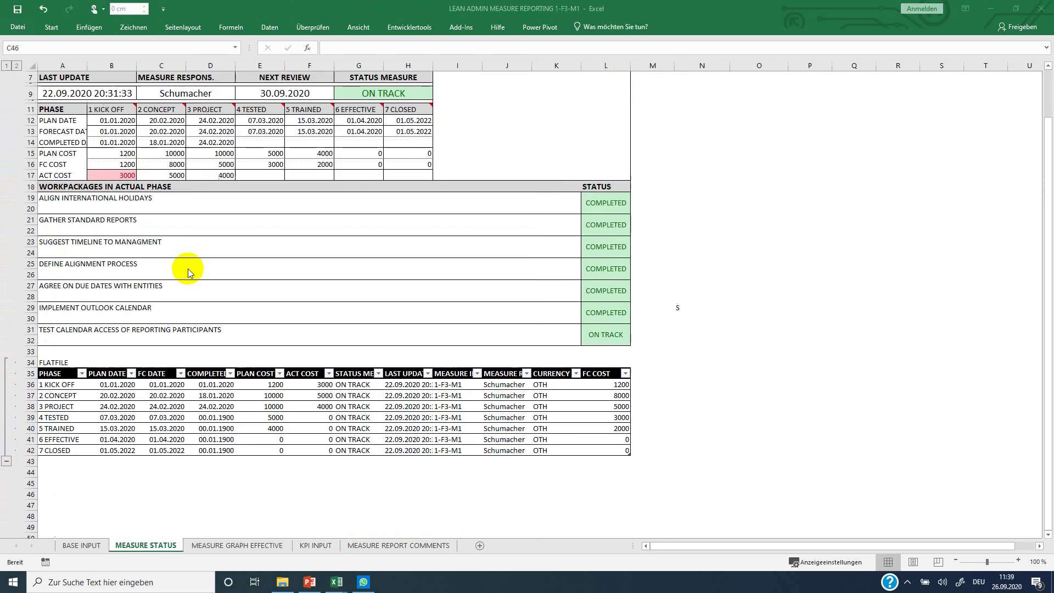
scroll(188, 264, "up", 2)
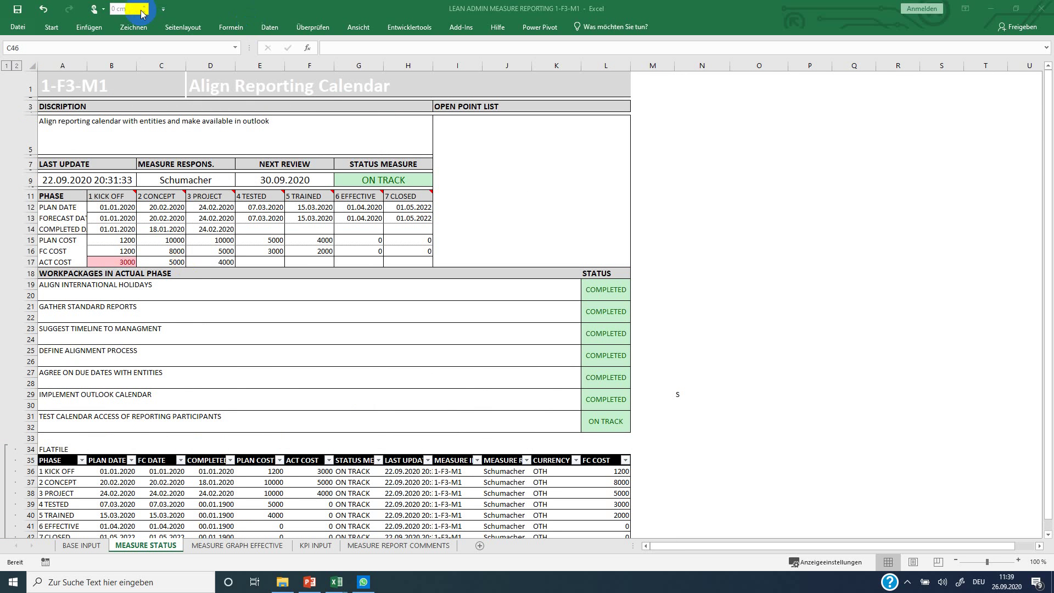
left_click(84, 85)
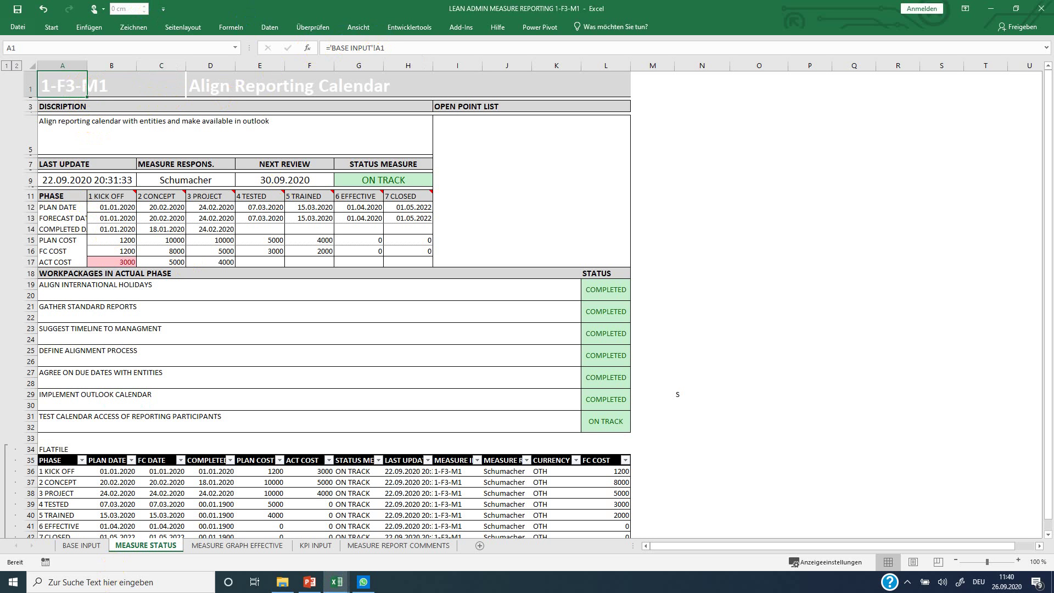
left_click(83, 545)
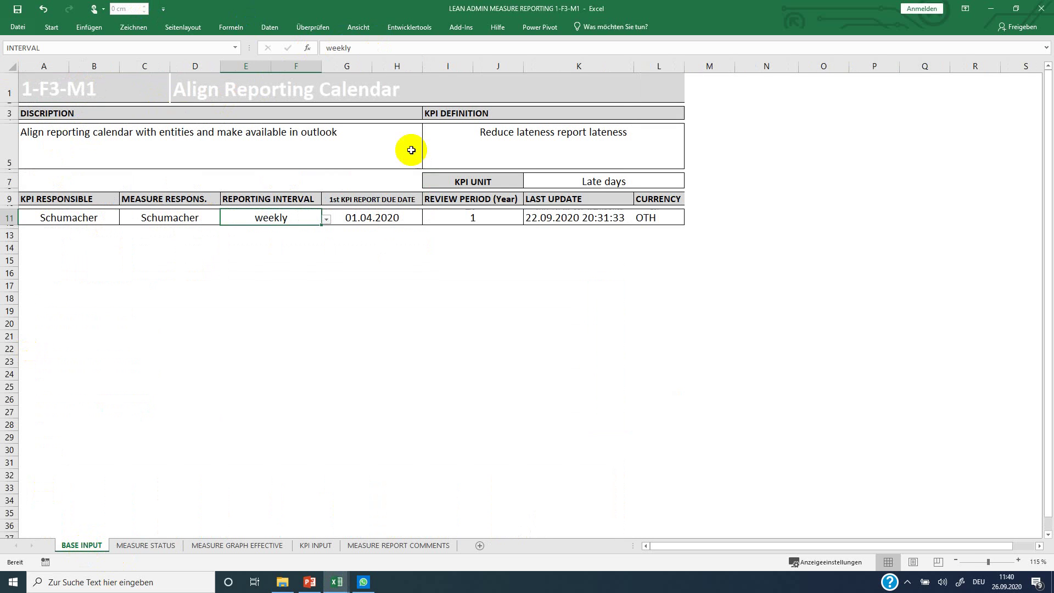
left_click(145, 545)
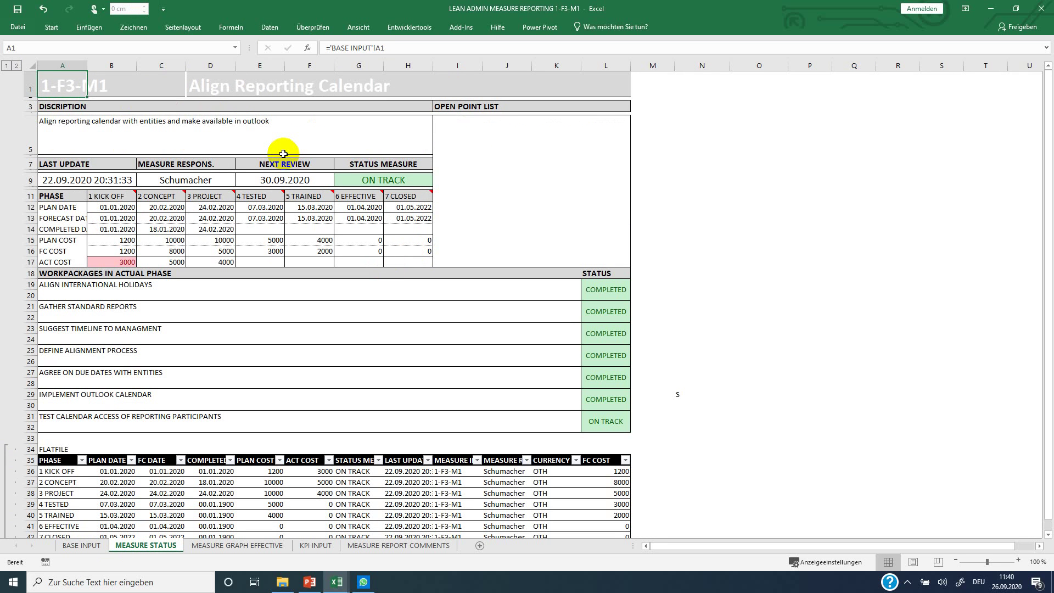
Examine the phase date and cost block on MEASURE STATUS, including the plan, forecast and actual cost rows
left_click_drag(122, 207, 412, 262)
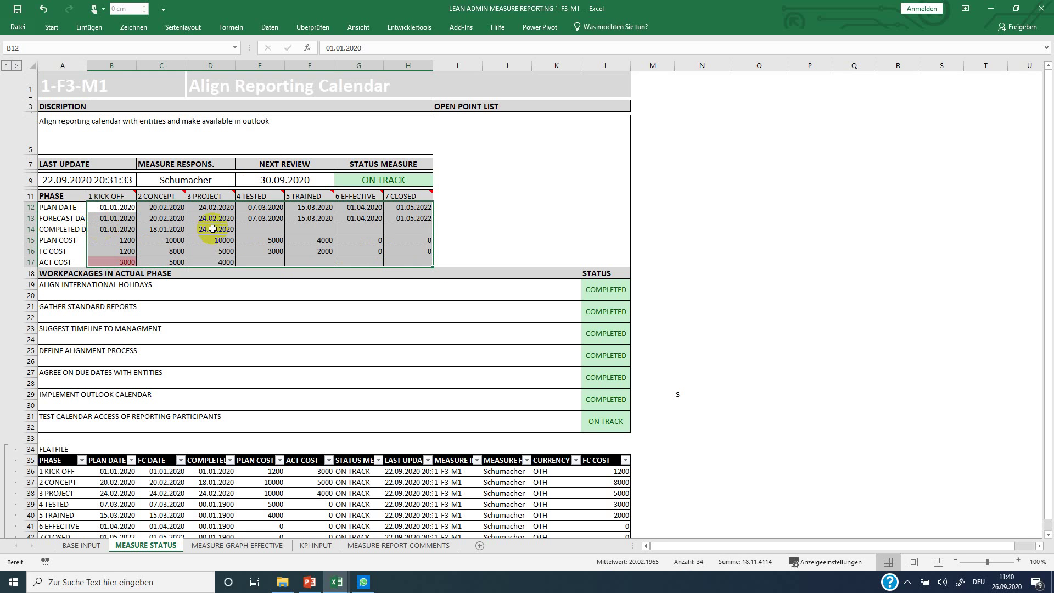
left_click_drag(58, 240, 61, 252)
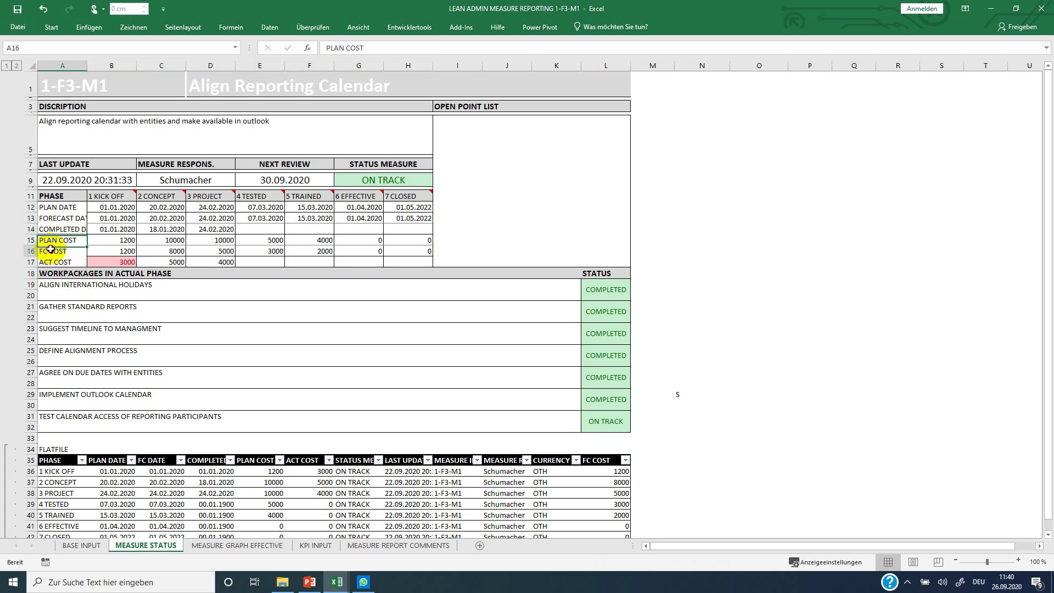
left_click(53, 251)
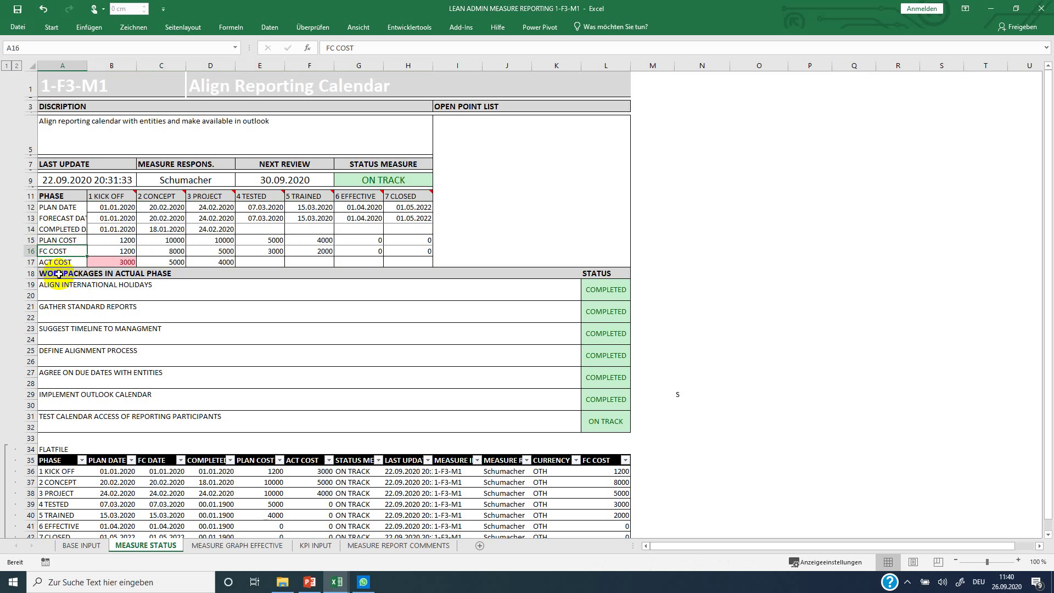
left_click(47, 260)
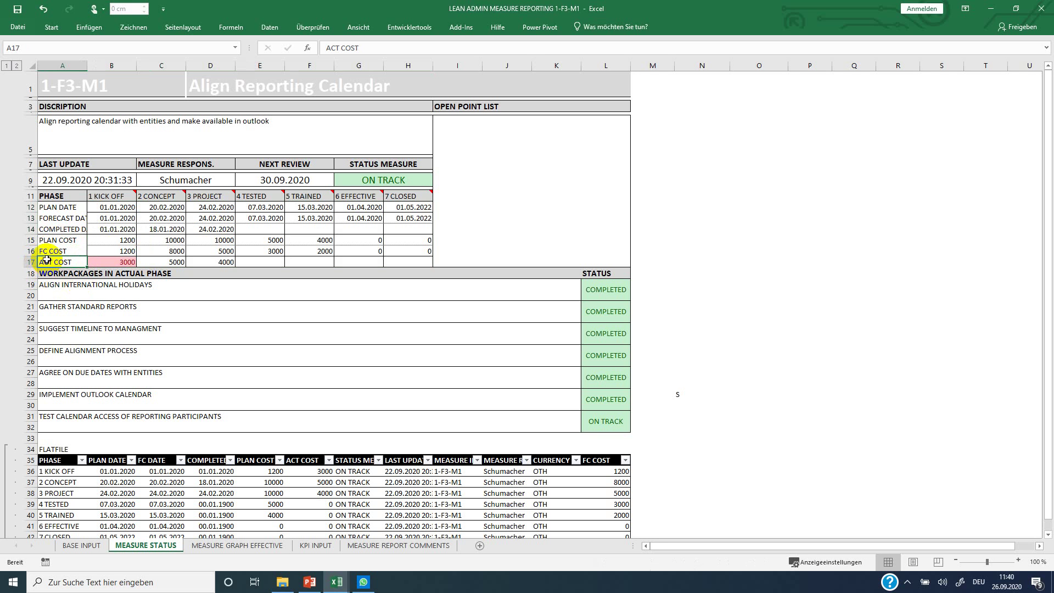
View the work packages and the FLATFILE table on MEASURE STATUS, inspecting the 1 KICK OFF plan cost formula
scroll(77, 261, "down", 3)
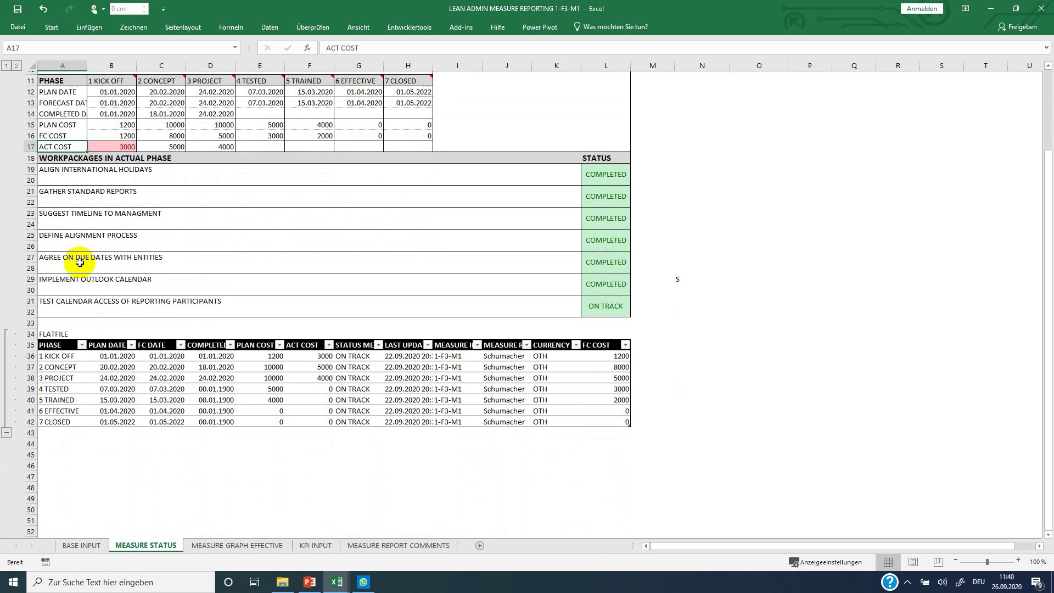
scroll(94, 420, "down", 1)
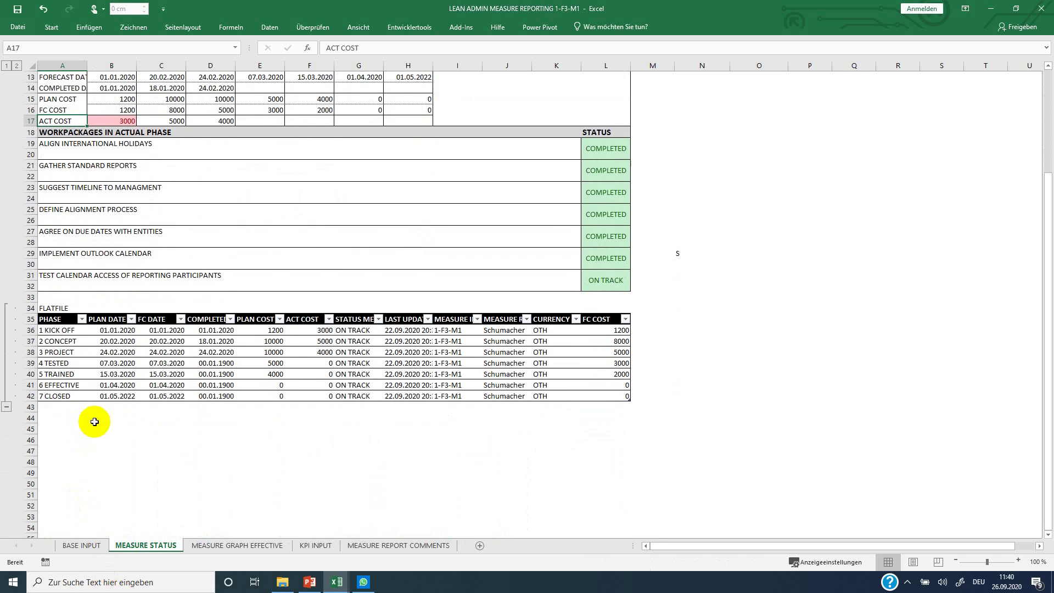
left_click(269, 329)
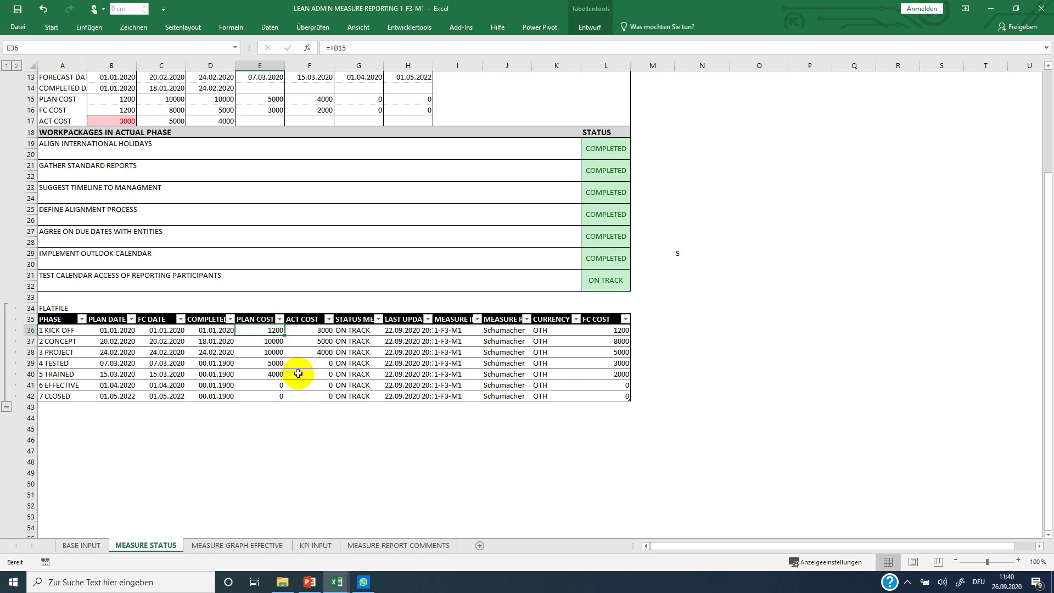
scroll(298, 374, "up", 2)
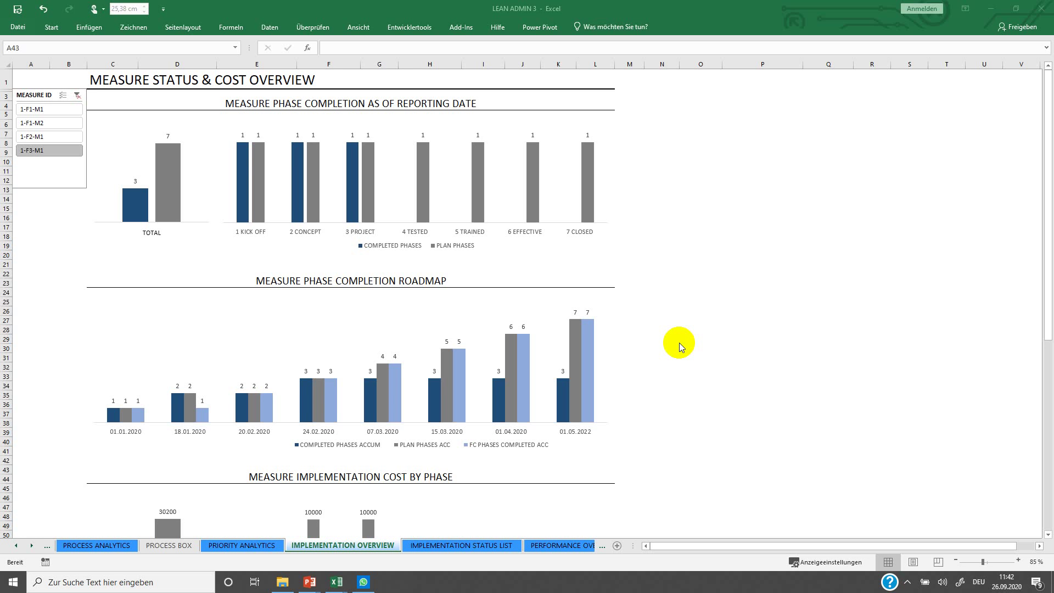
Look through the IMPLEMENTATION OVERVIEW charts in the LEAN ADMIN 3 workbook and examine completed versus planned phases for measure 1-F3-M1
scroll(682, 323, "down", 6)
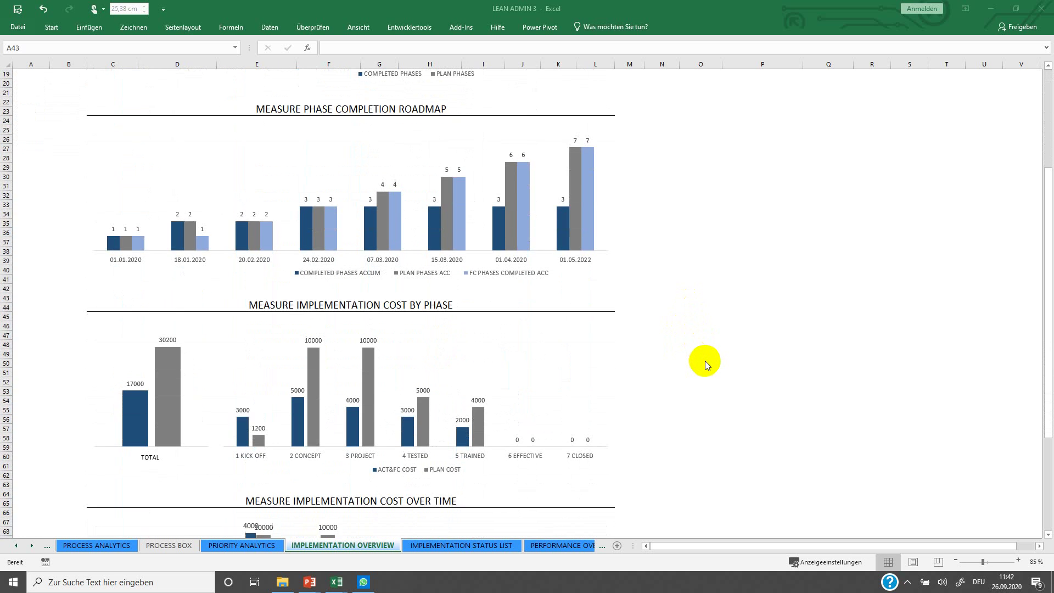
scroll(705, 362, "up", 6)
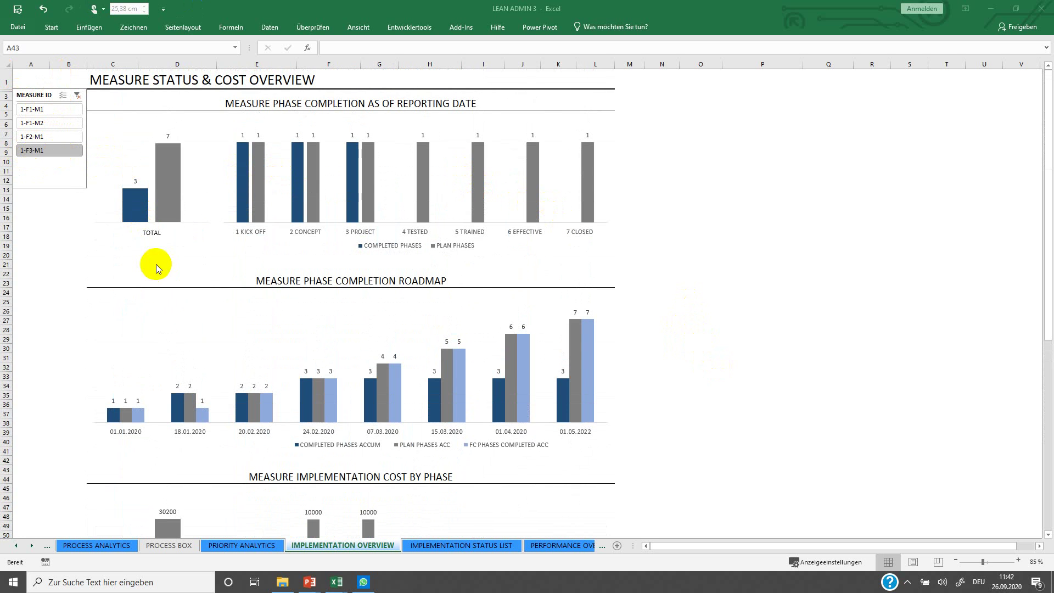
mouse_move(132, 224)
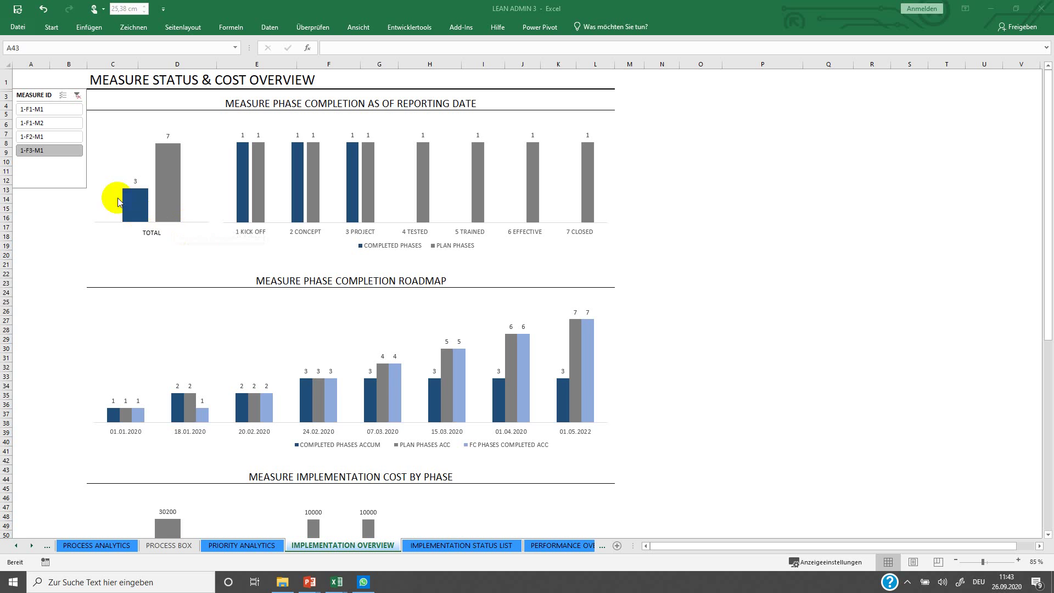
mouse_move(141, 204)
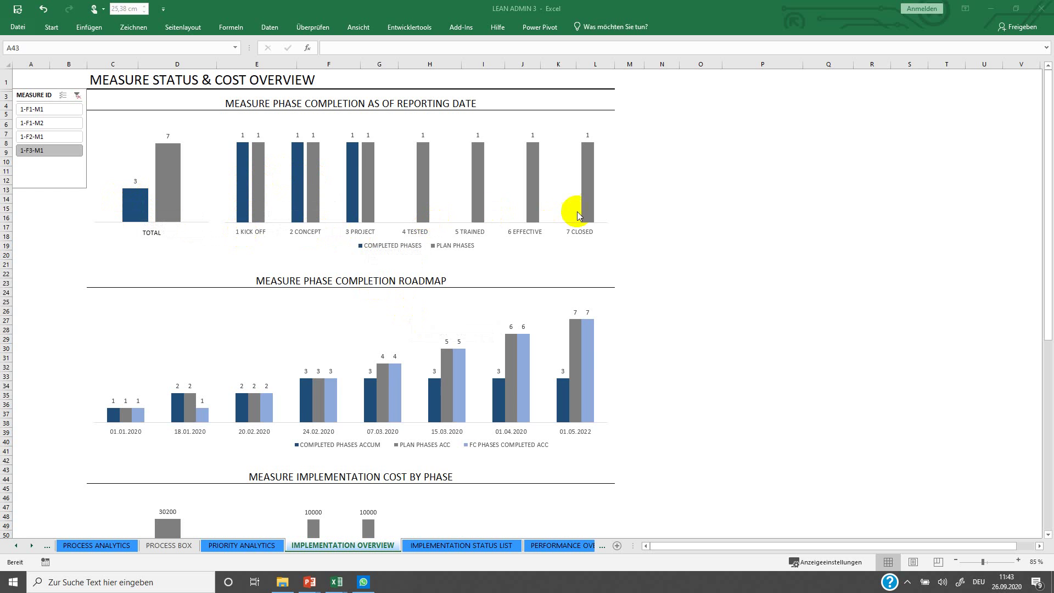
Examine the completed, planned and forecast phase bars in the MEASURE PHASE COMPLETION ROADMAP chart
scroll(113, 404, "down", 1)
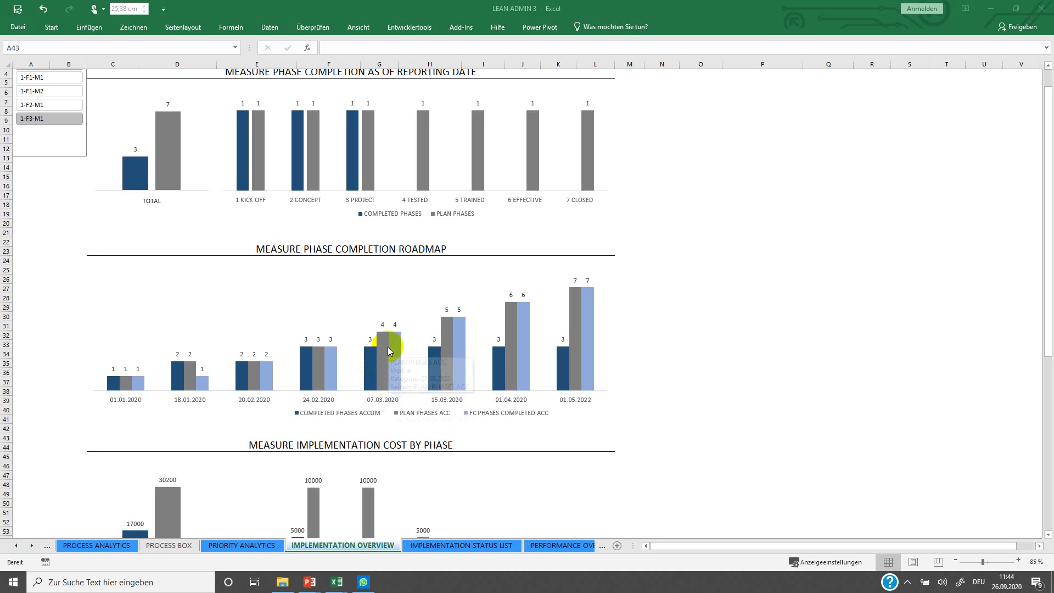
mouse_move(387, 348)
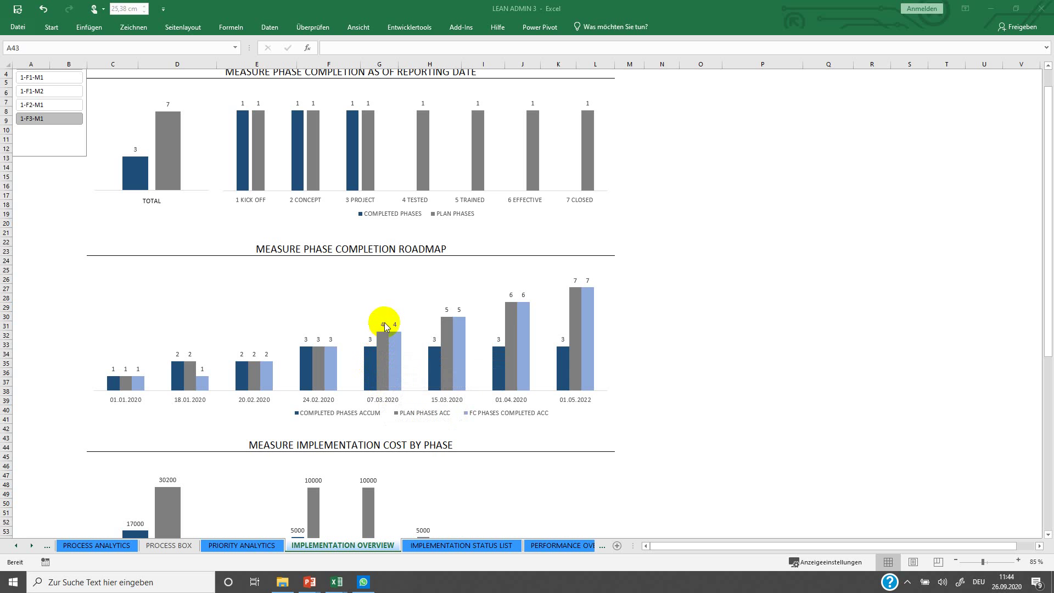
mouse_move(463, 321)
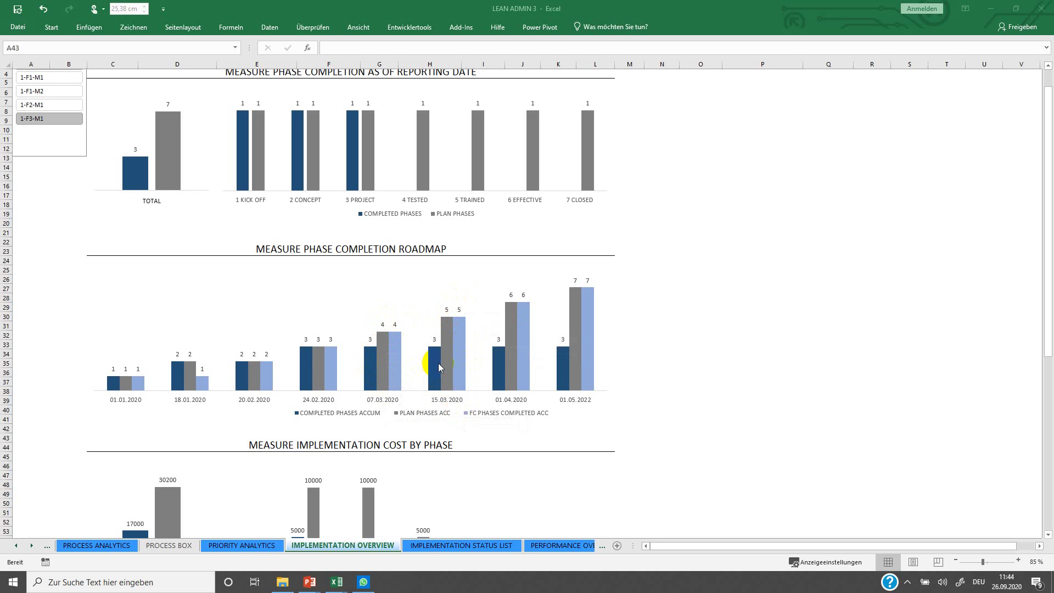
mouse_move(439, 357)
Compare actual and forecast cost with plan cost in the implementation cost charts by phase and over time
scroll(422, 374, "down", 8)
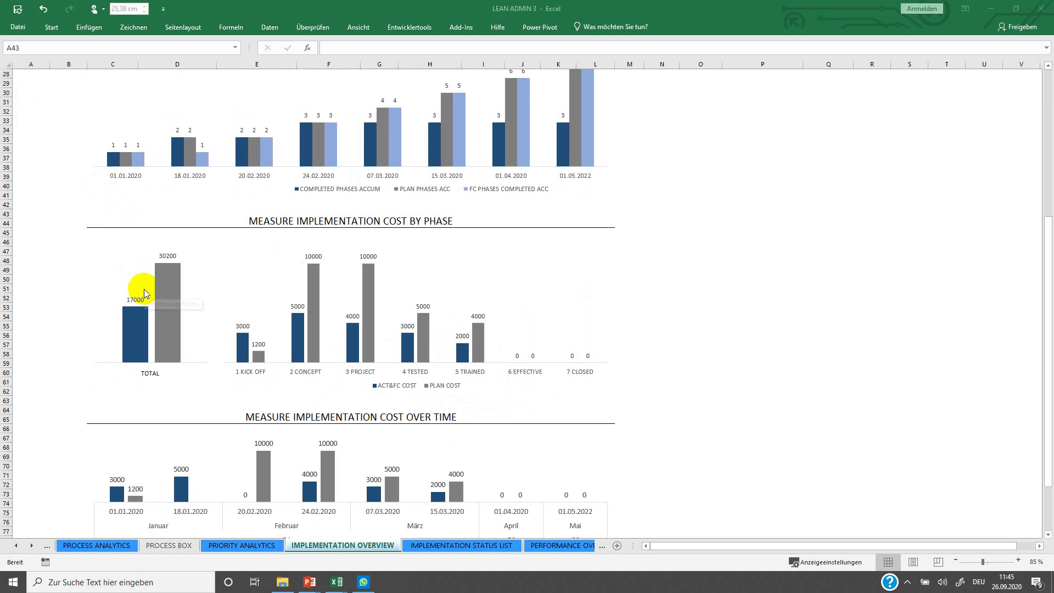
mouse_move(163, 275)
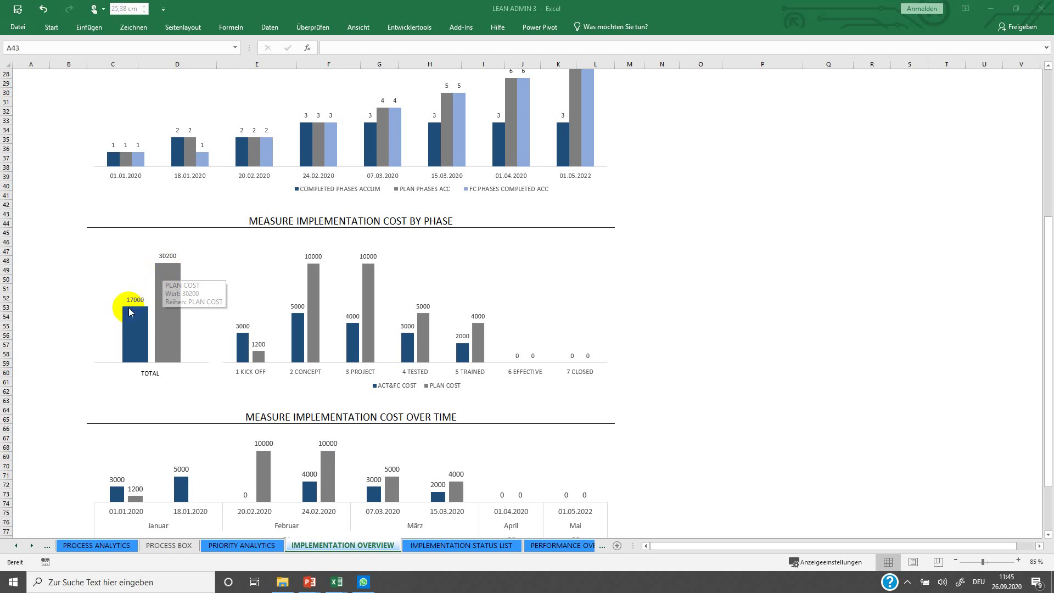
mouse_move(129, 314)
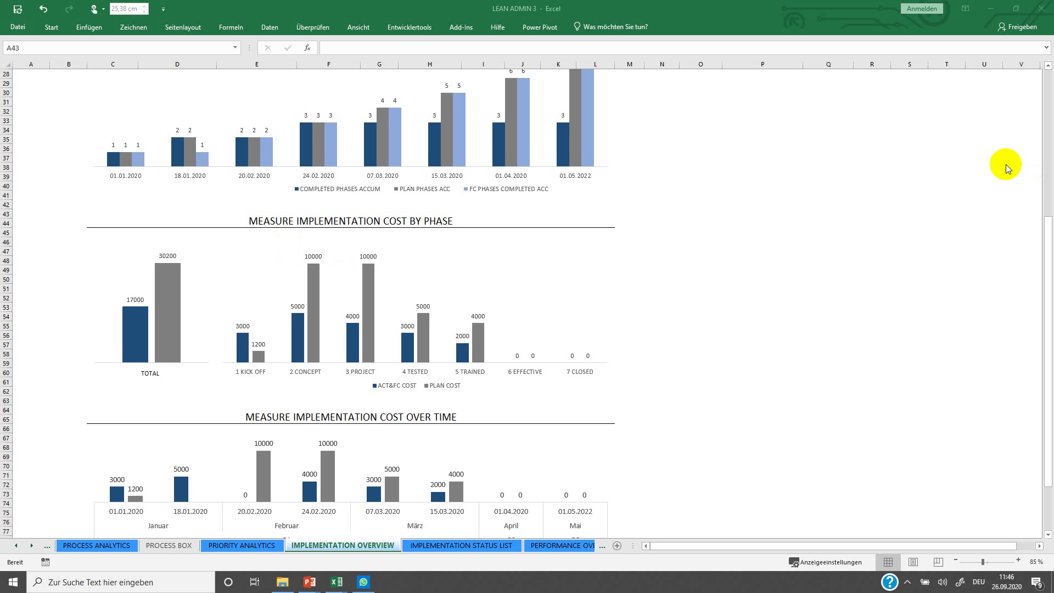
scroll(672, 345, "down", 4)
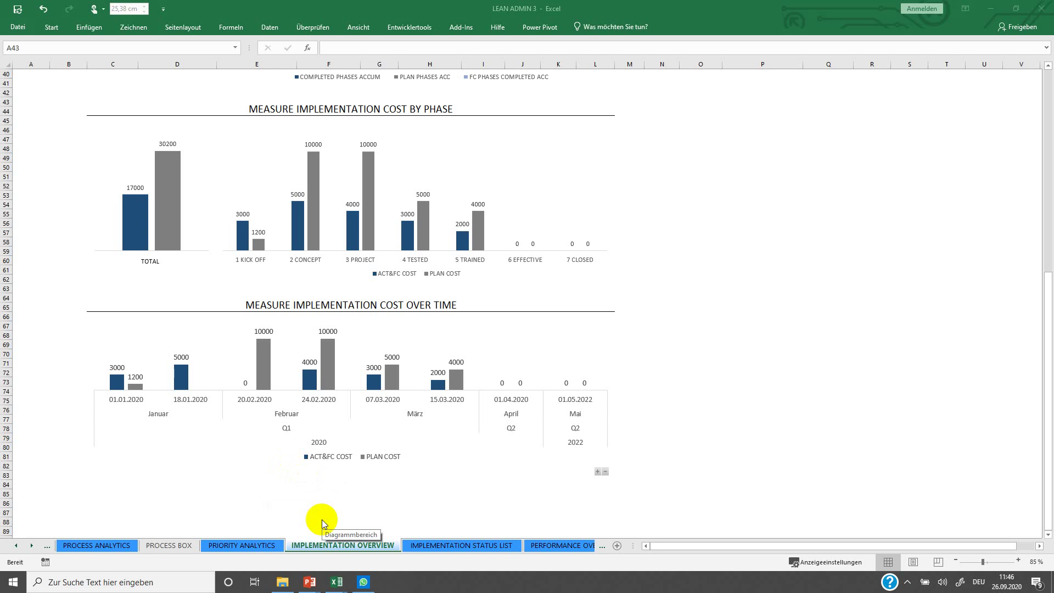
scroll(321, 520, "up", 13)
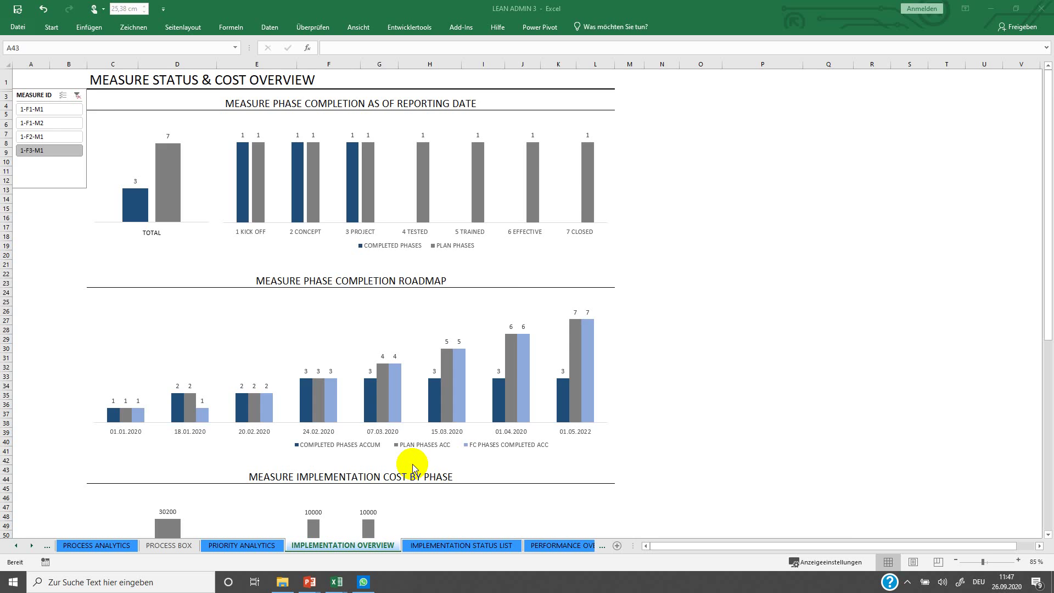
Examine the phase dates, delays and costs of all measures on the IMPLEMENTATION STATUS LIST sheet, highlighting the 7 CLOSED rows
key("ctrl+Page_Down")
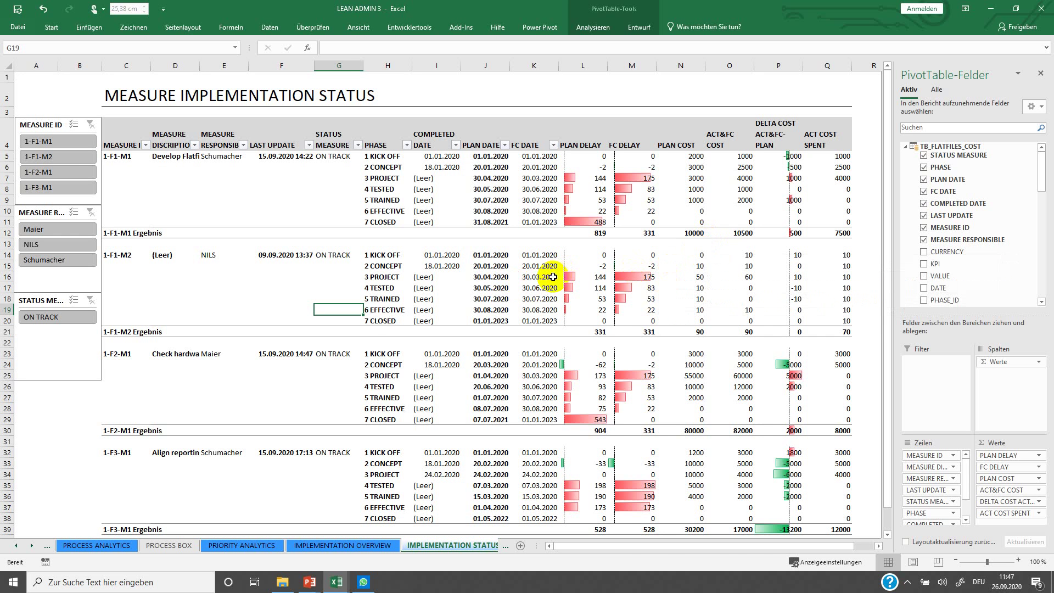
left_click(368, 319)
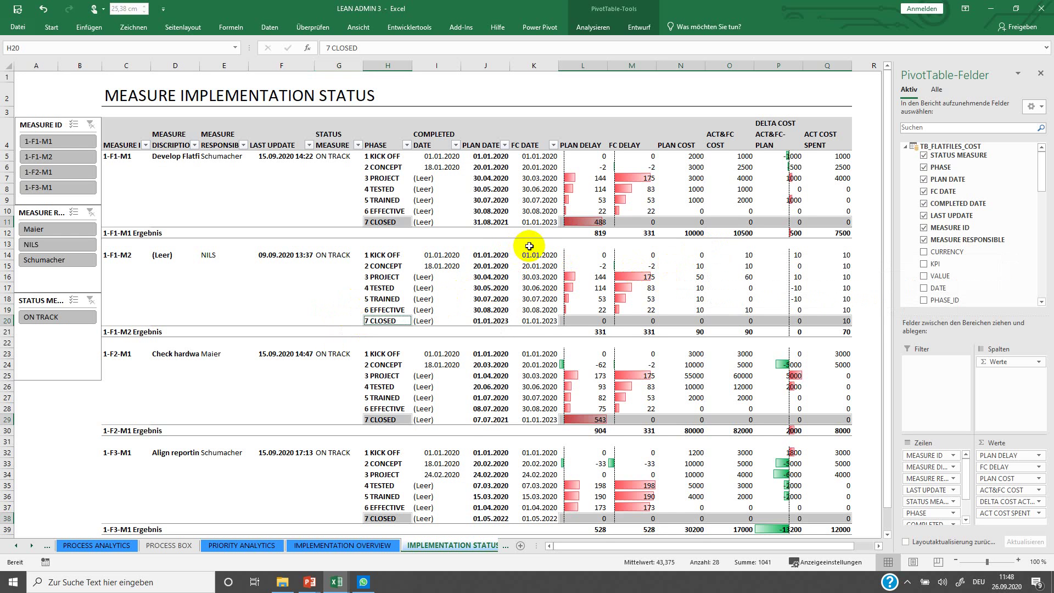
scroll(530, 245, "down", 1)
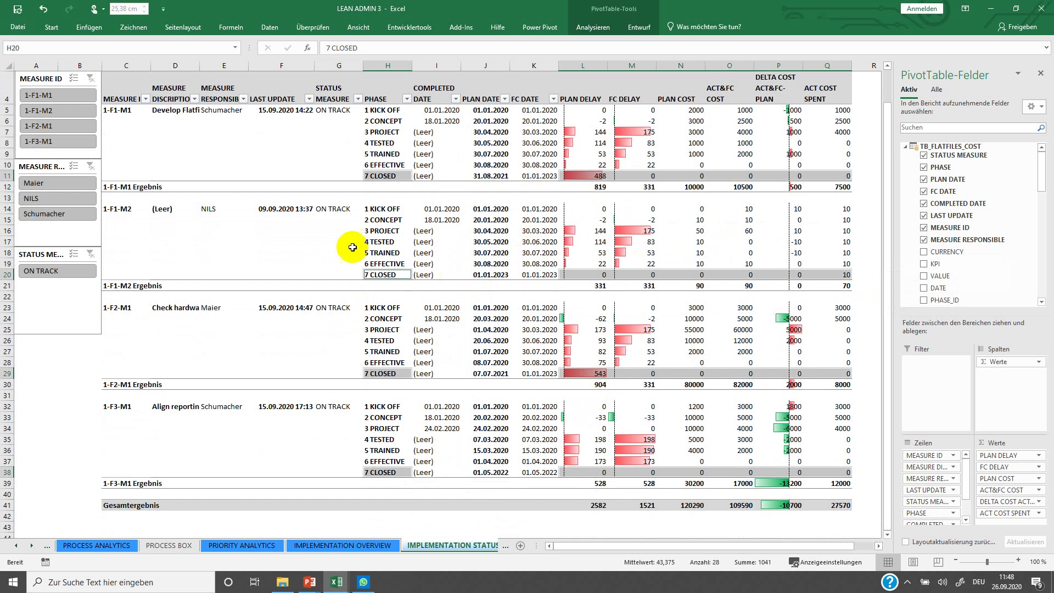
scroll(348, 245, "up", 1)
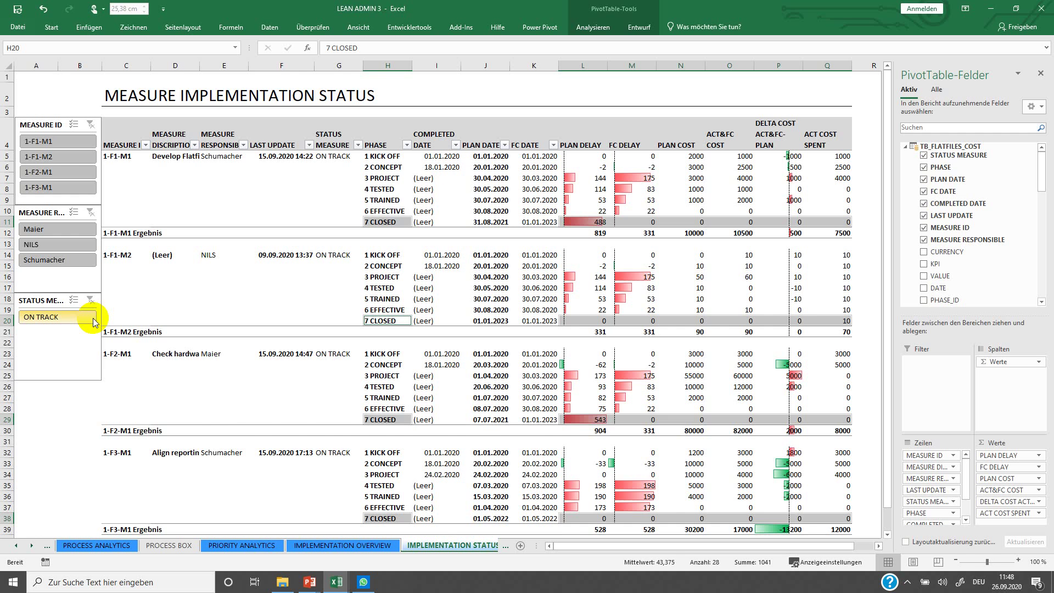
View the PERFORMANCE OVERVIEW charts and examine the KPI deltas across the 2020 reporting dates on PERFORMANCE LIST
key("ctrl+Page_Down")
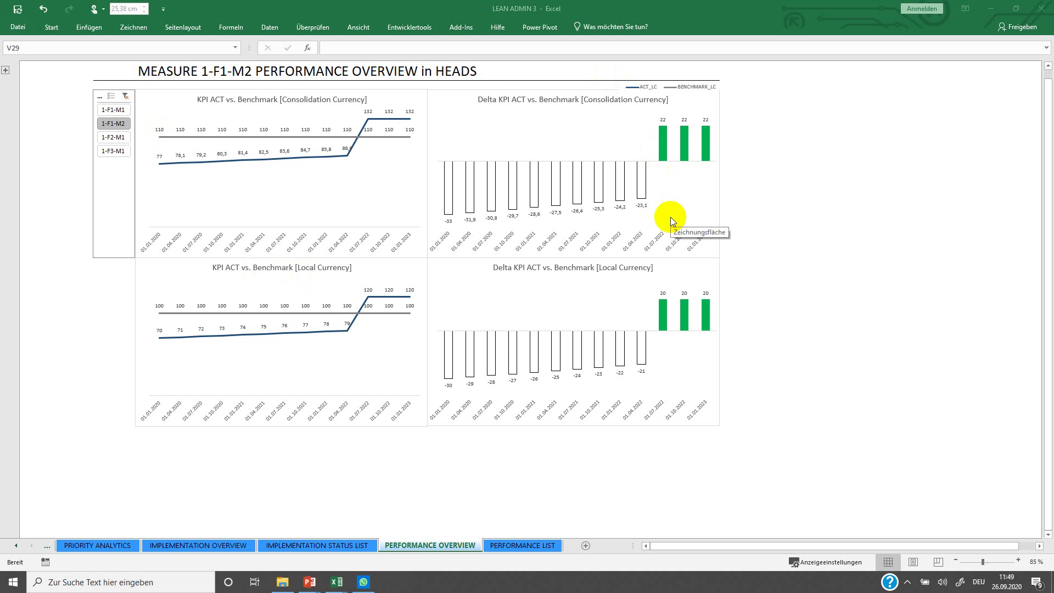
key("ctrl+Page_Down")
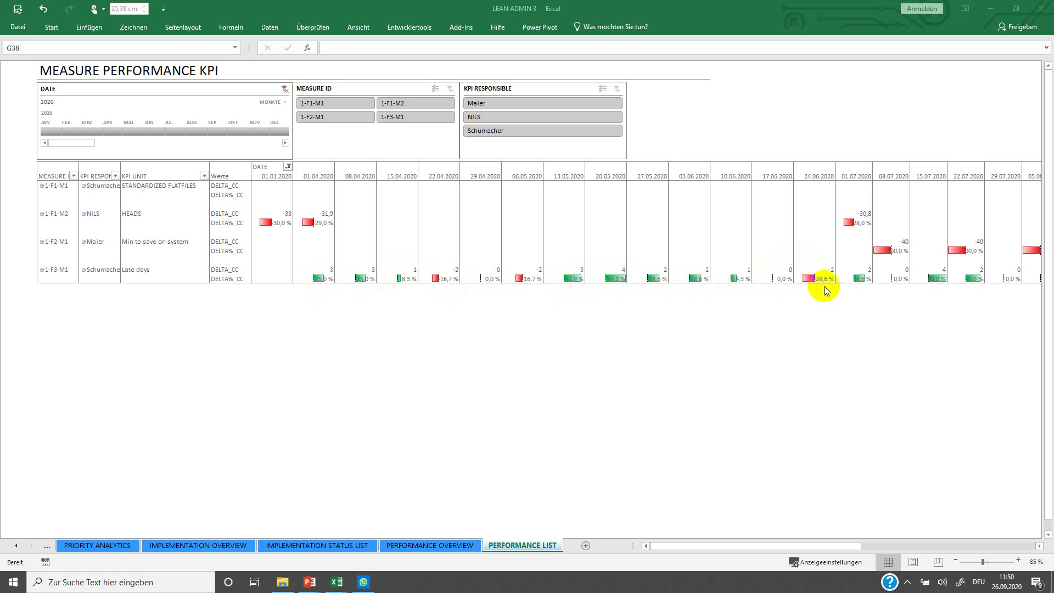
left_click(695, 547)
left_click_drag(695, 547, 999, 542)
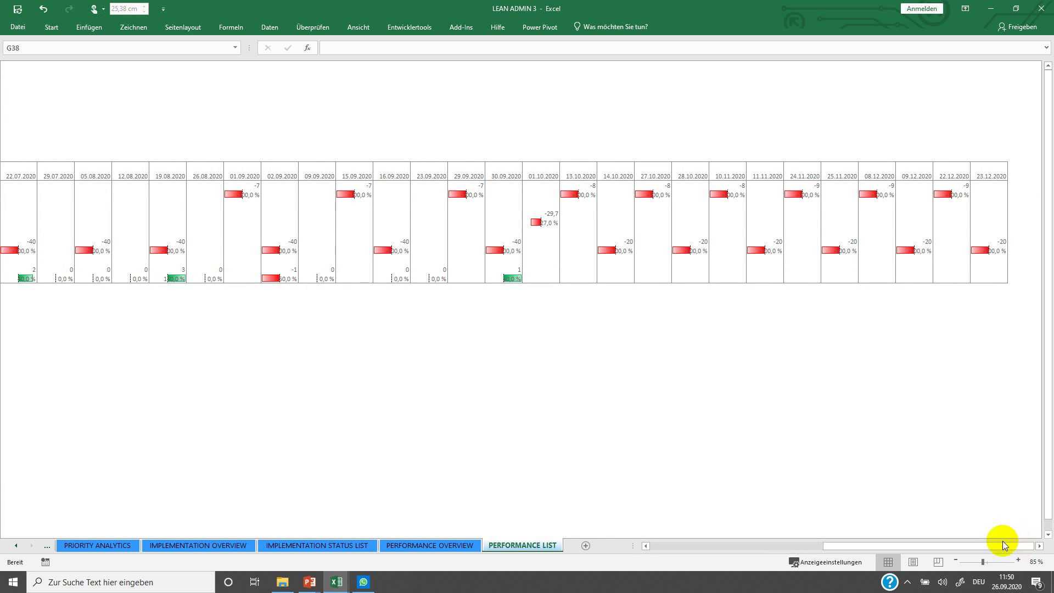
Filter the MEASURE PERFORMANCE KPI pivot table to June 2020 with the DATE timeline
left_click_drag(1003, 546, 778, 553)
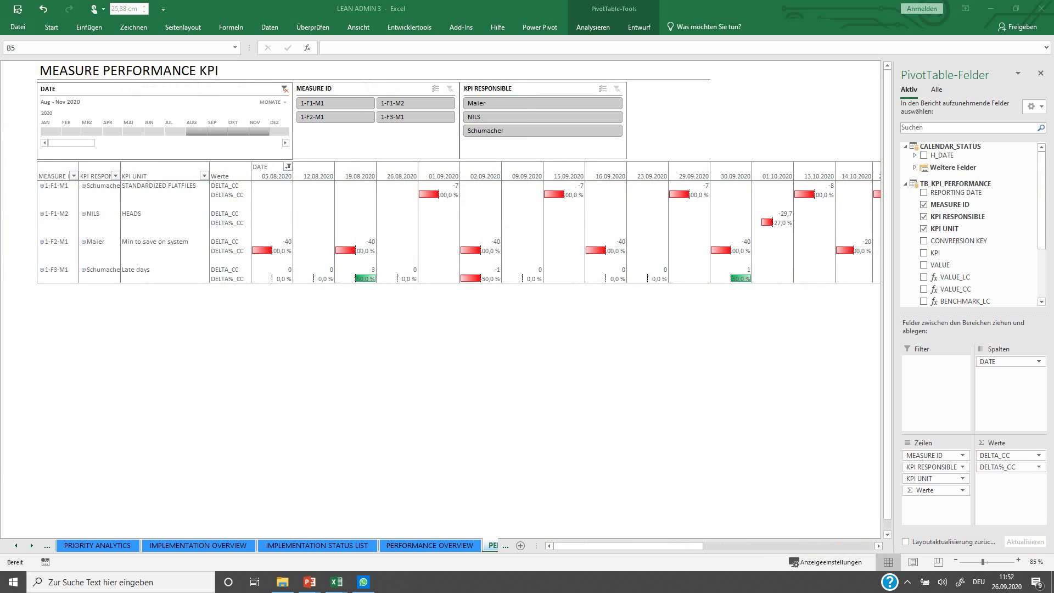
left_click(155, 131)
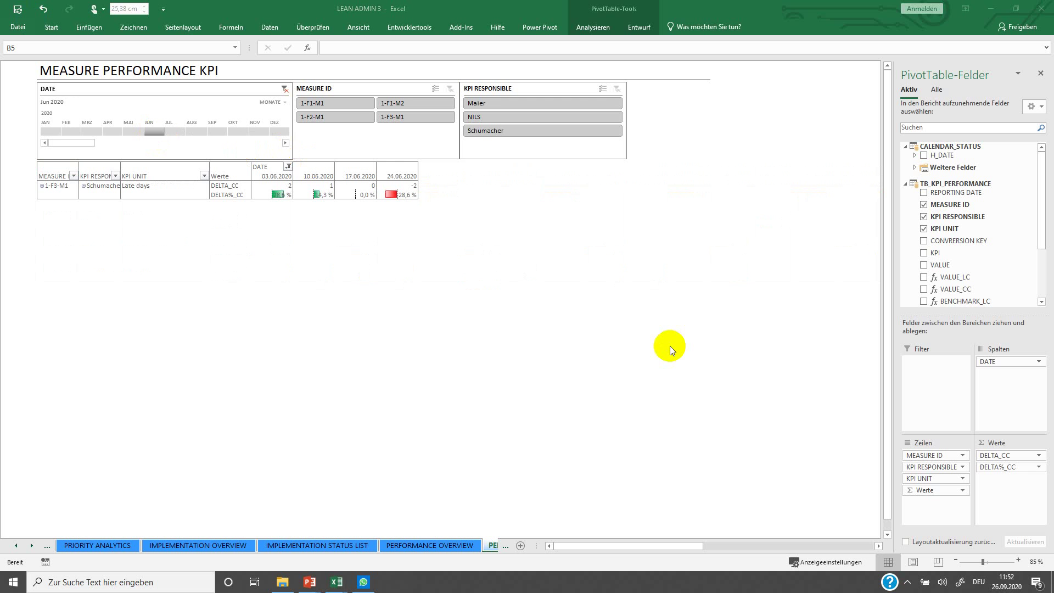